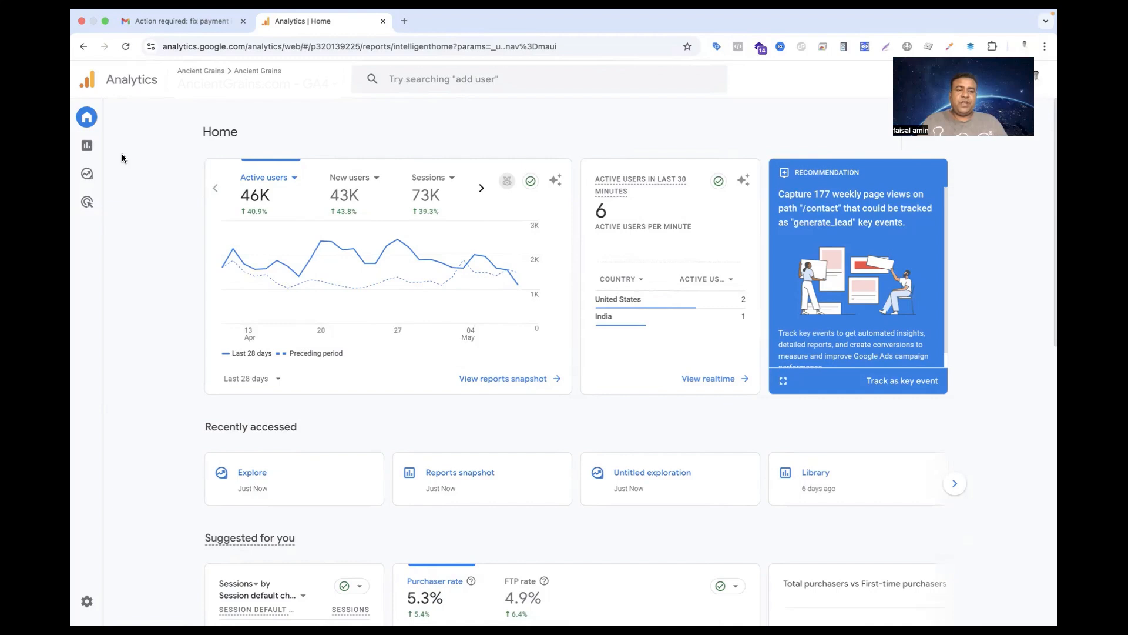
Create a new blank exploration from the Explorations page
mouse_move(97, 147)
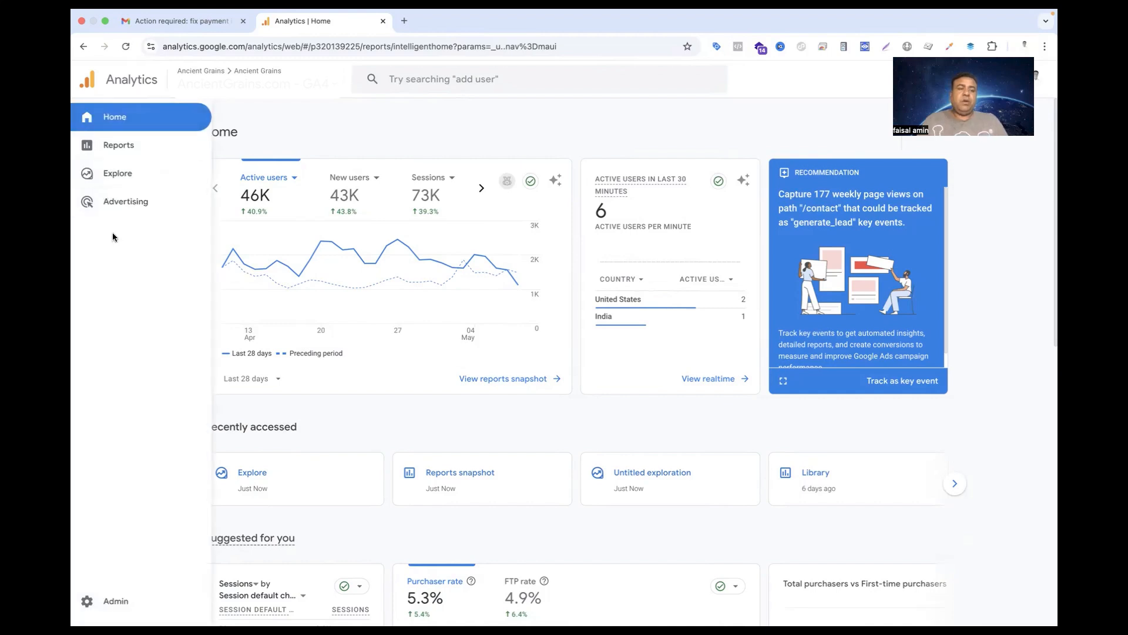
click(110, 176)
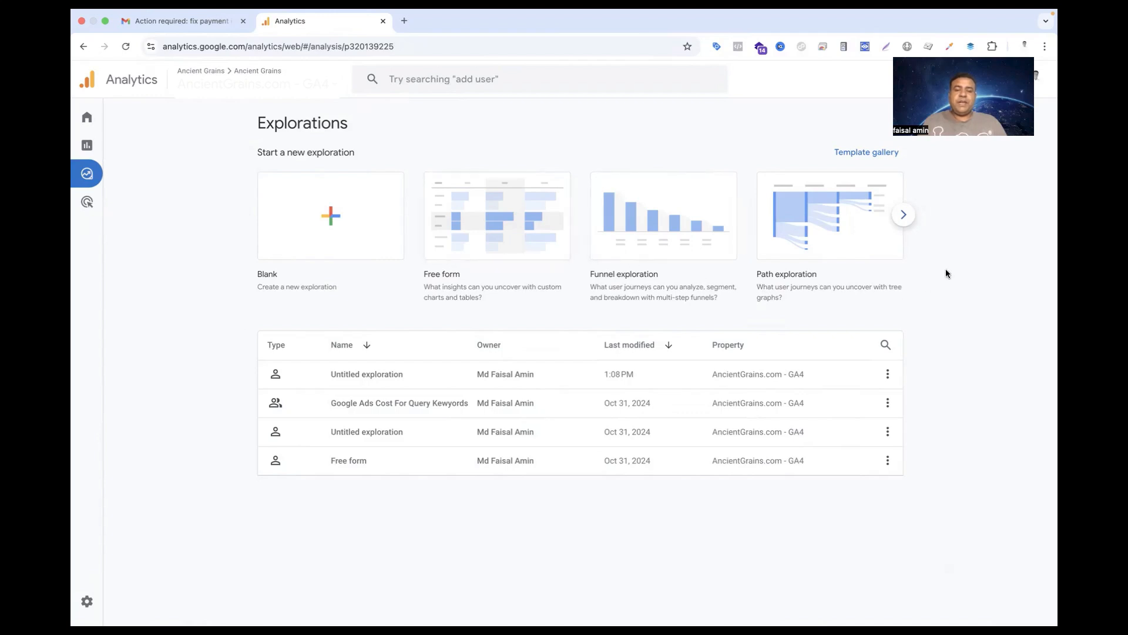
click(904, 215)
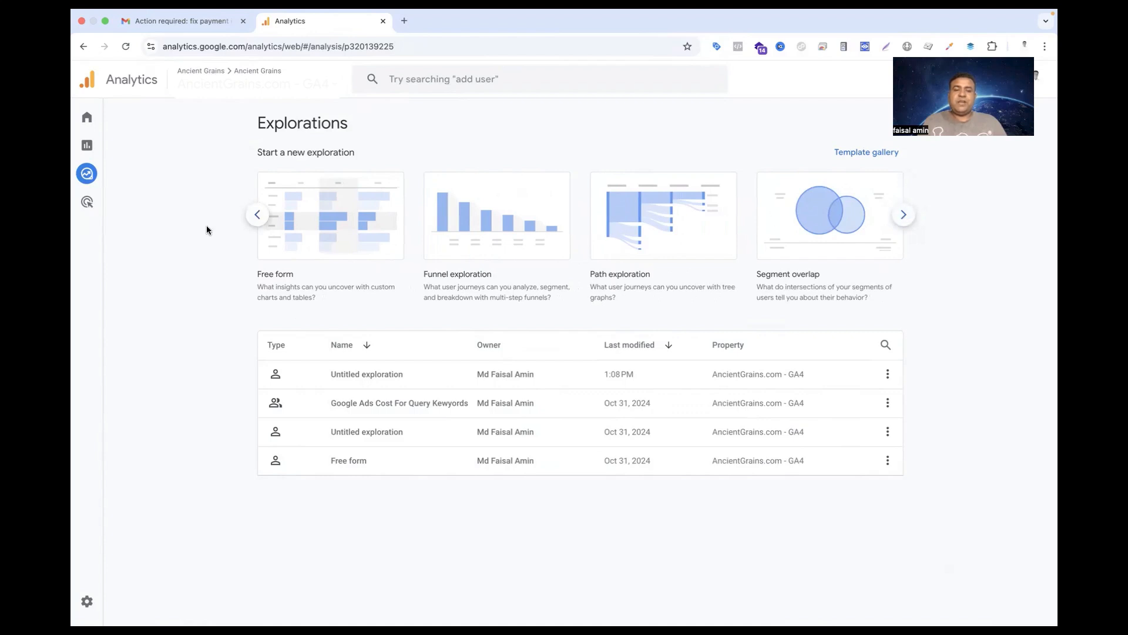
click(262, 219)
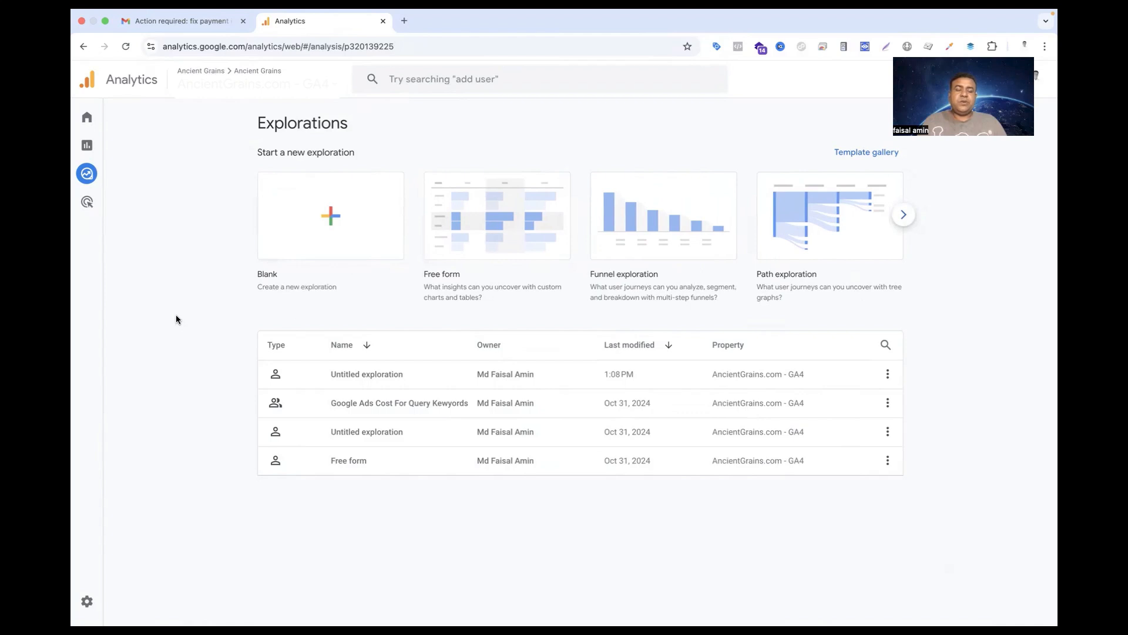
click(331, 217)
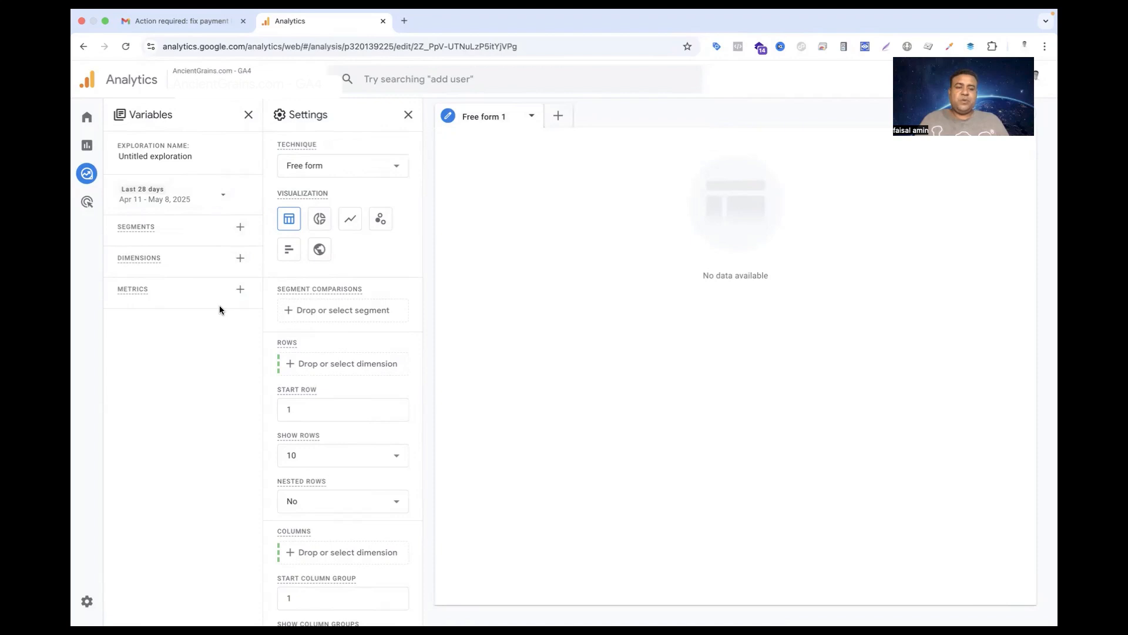
Choose Free form as the exploration technique
click(371, 166)
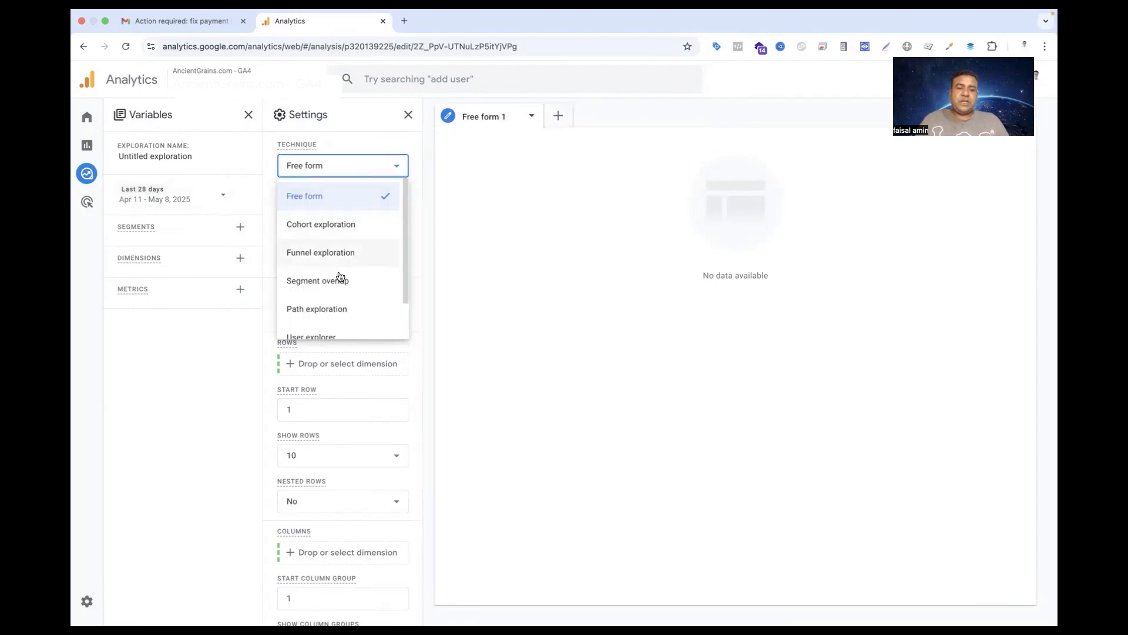
scroll(339, 310, down, 1)
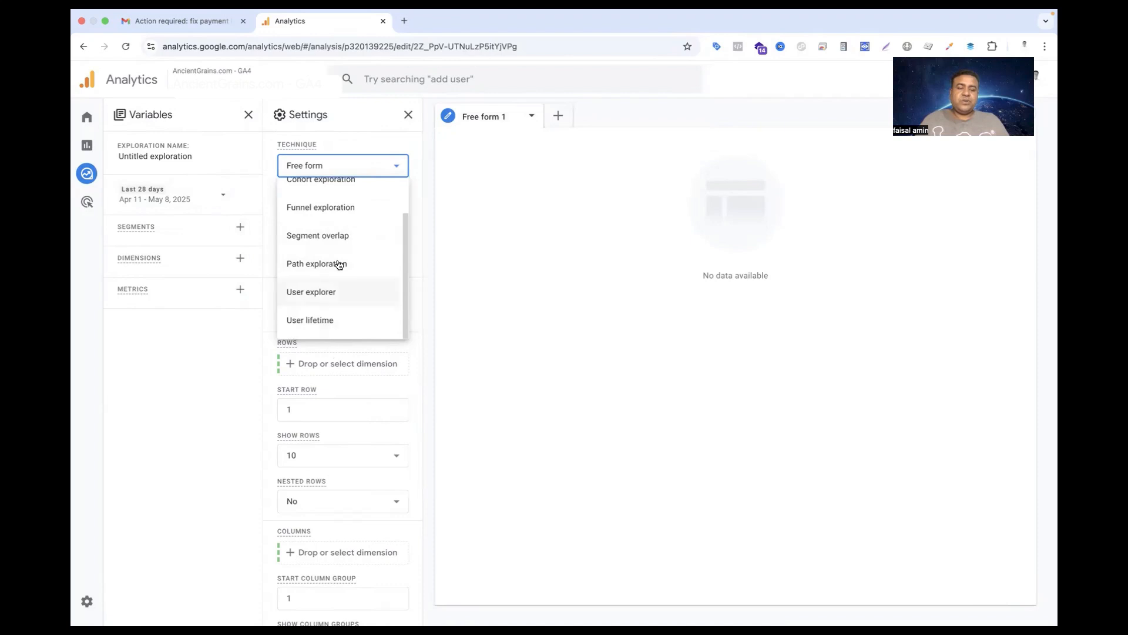
scroll(344, 296, up, 1)
scroll(344, 296, up, 1)
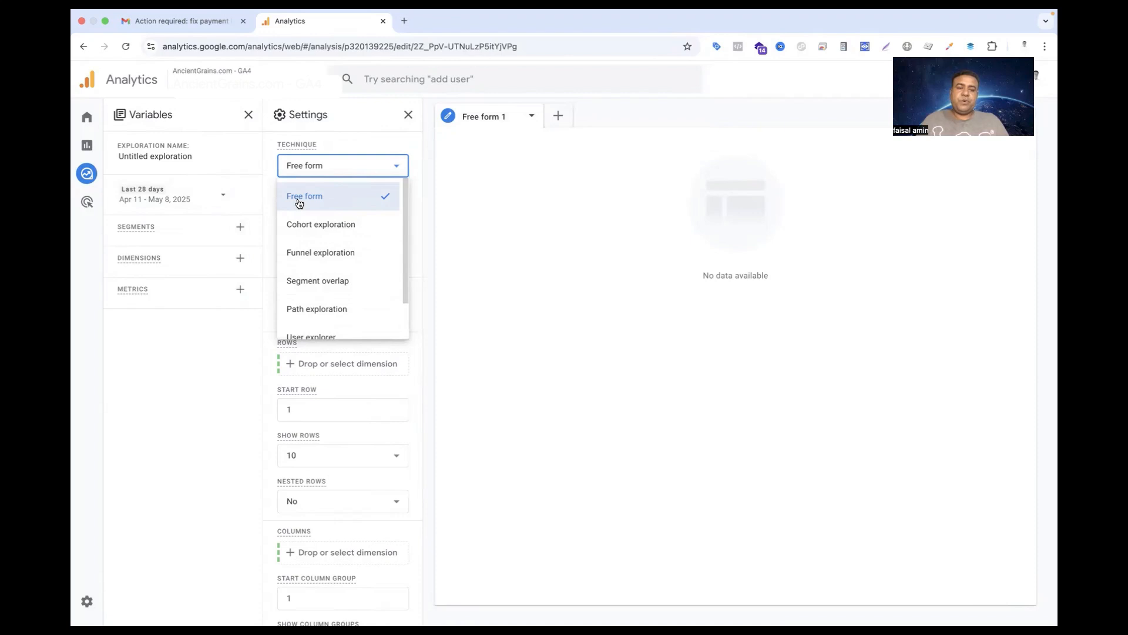
click(298, 201)
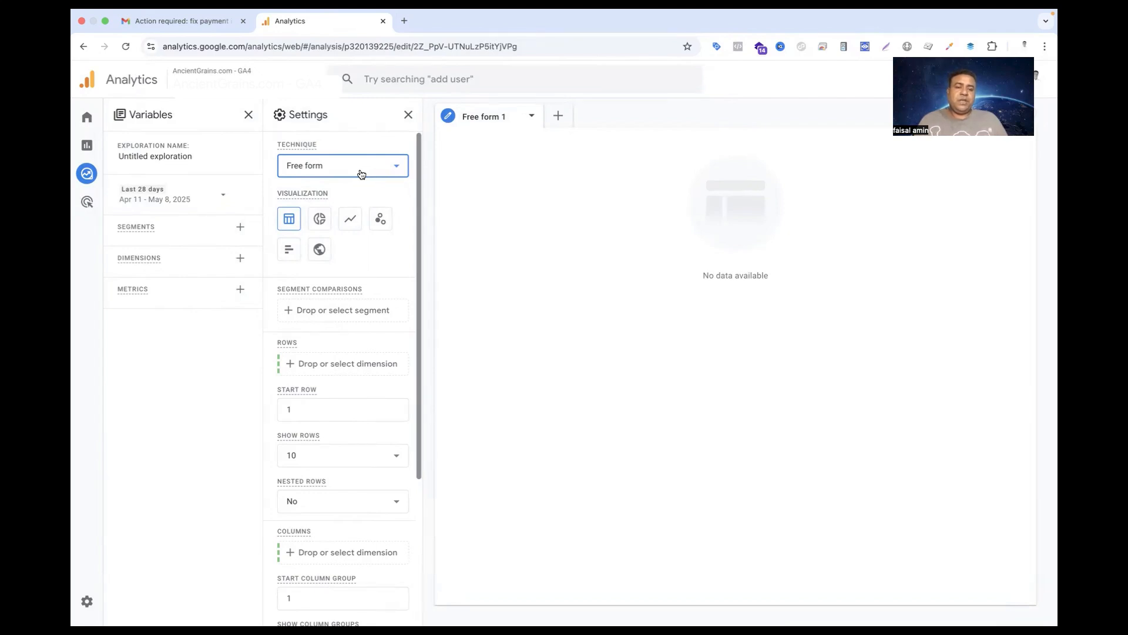
Search the dimensions for "item name" and add the Ecommerce dimension Item name to the exploration's variables
click(241, 259)
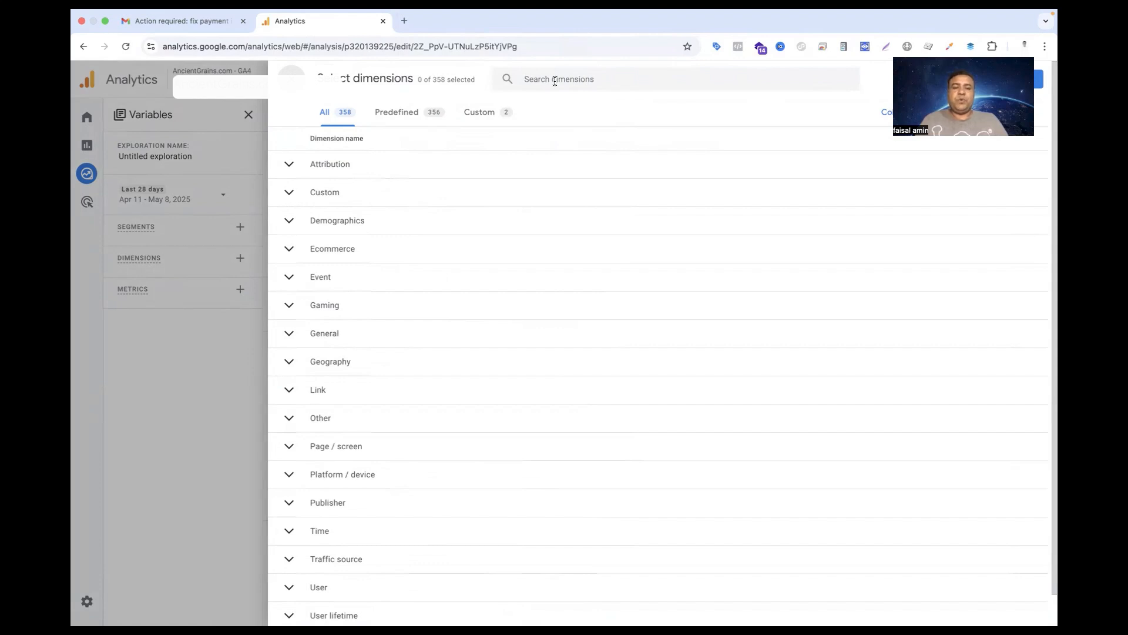
click(555, 82)
text(it)
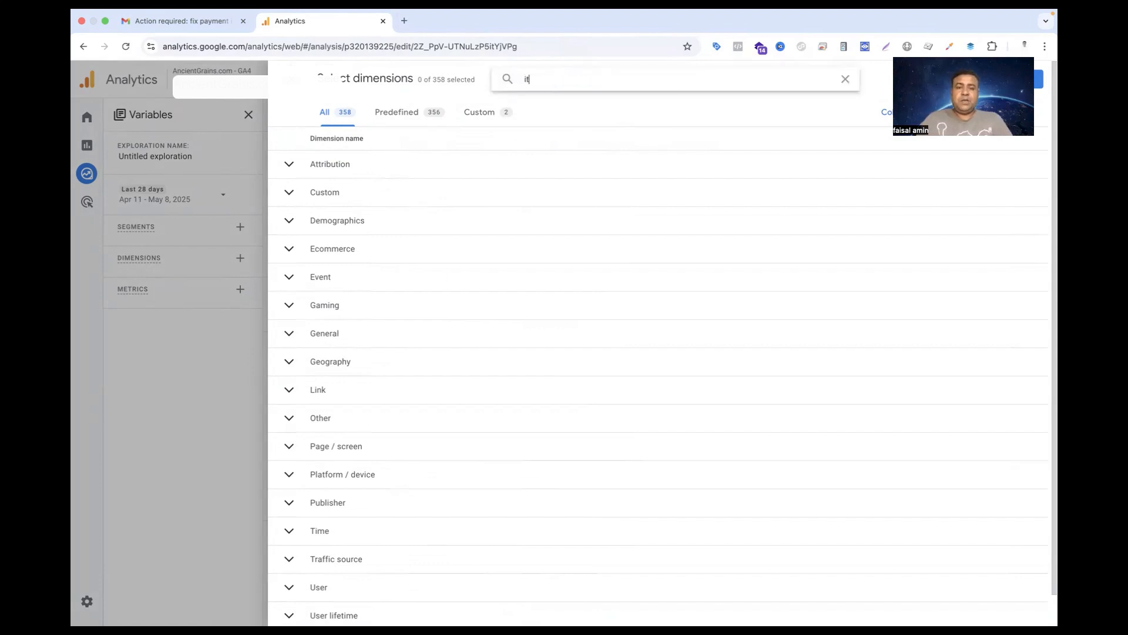
text(em name)
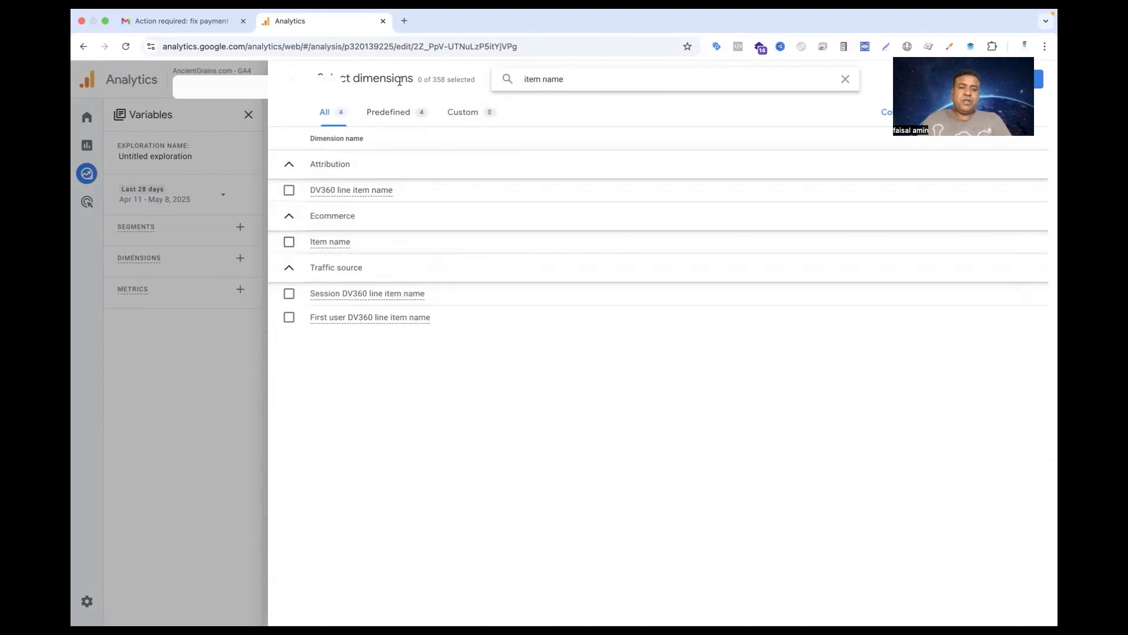
drag(433, 81, 465, 81)
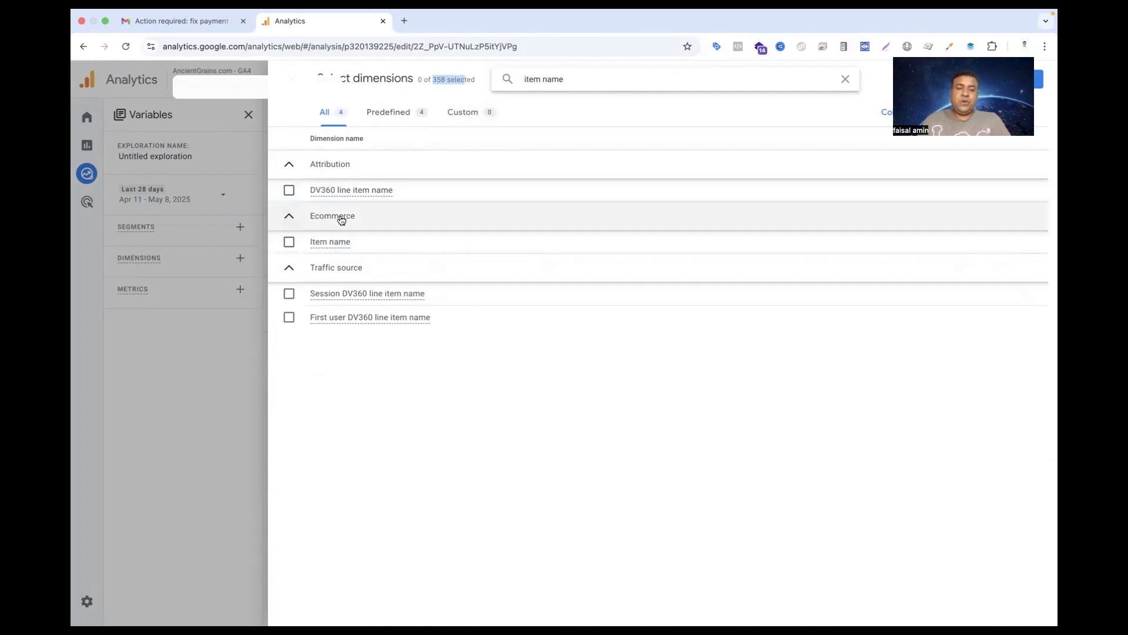
click(290, 242)
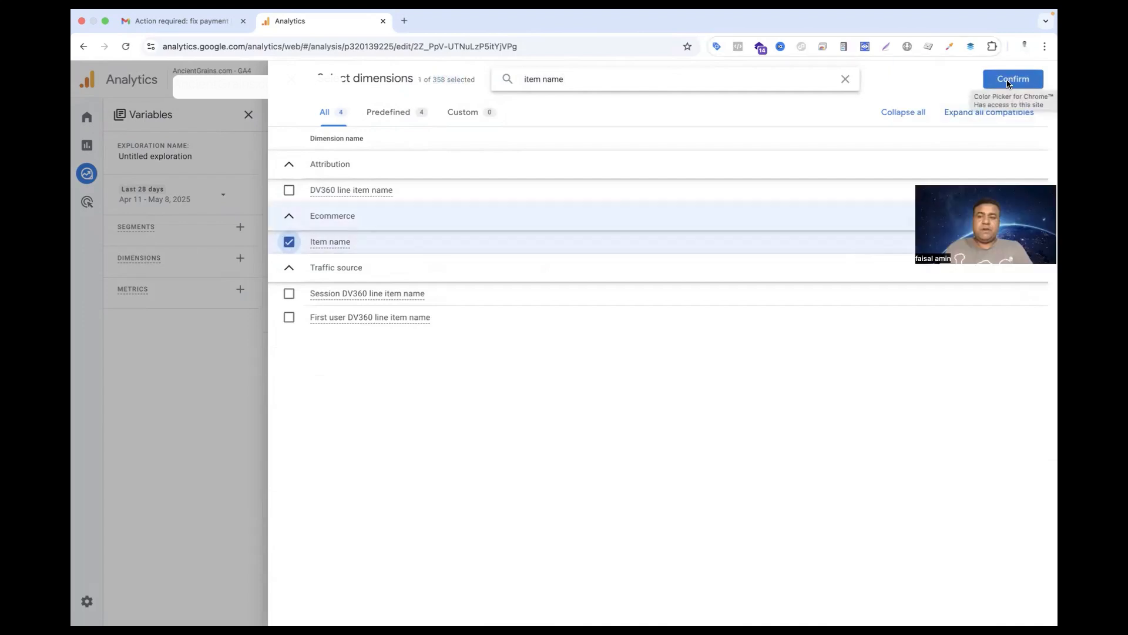
click(1009, 82)
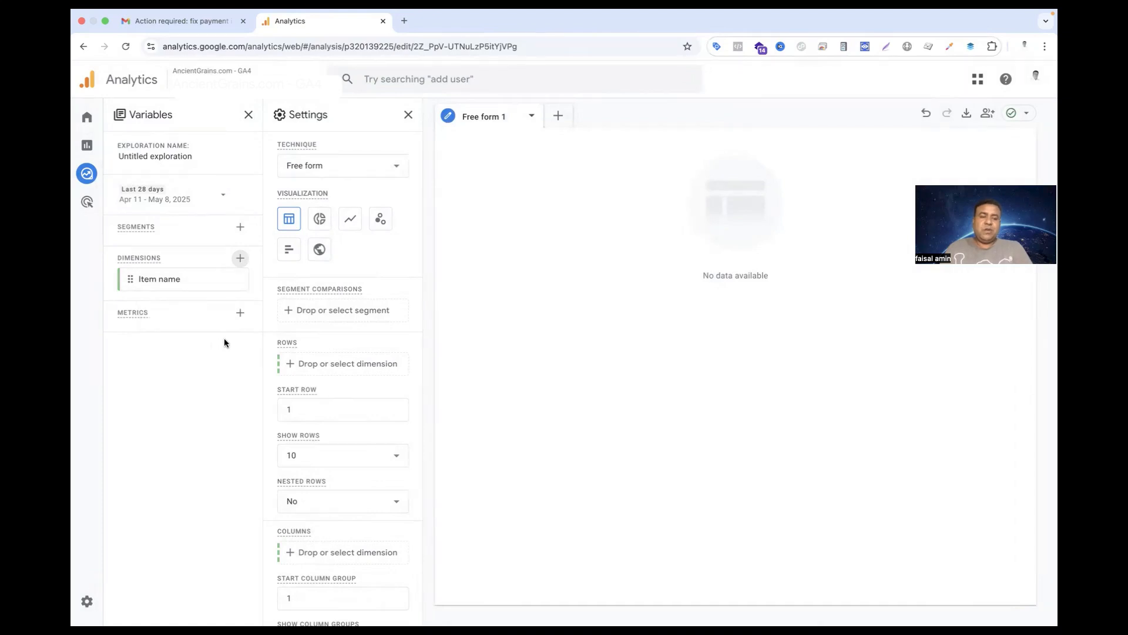
Search the metrics for "item" and add the Ecommerce metric Item quantity to the exploration's variables
click(240, 313)
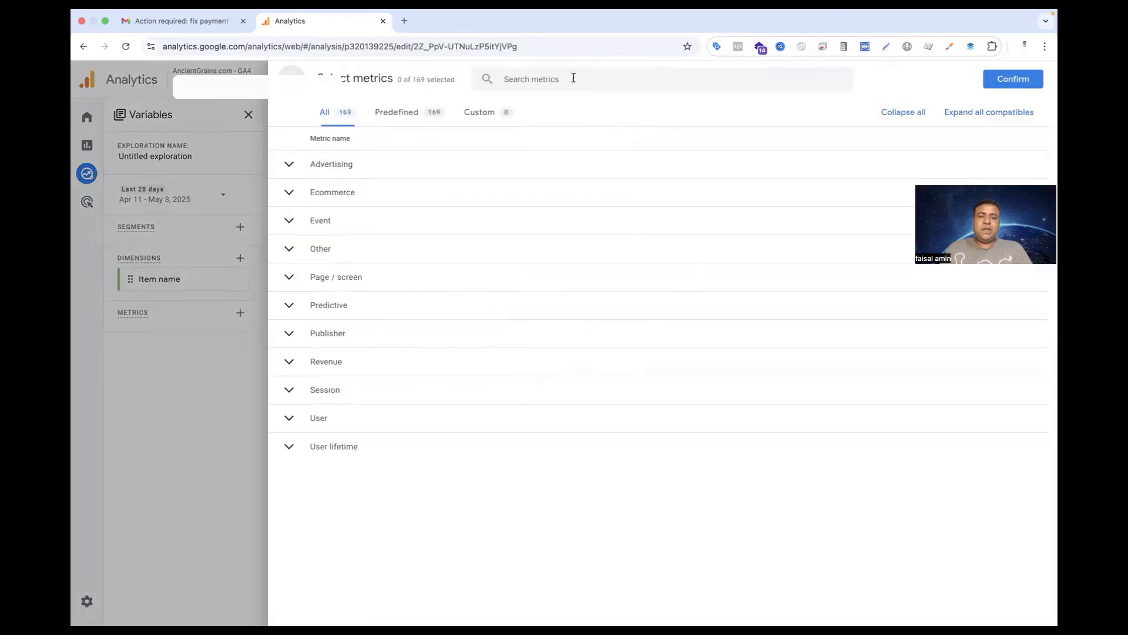
drag(412, 80, 432, 78)
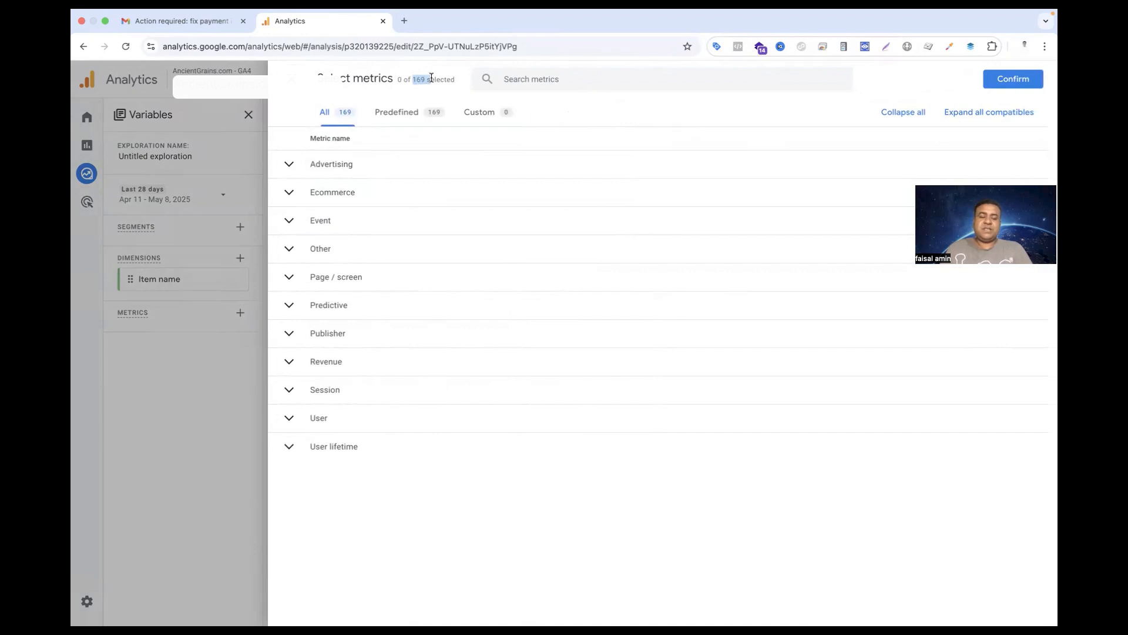
click(516, 83)
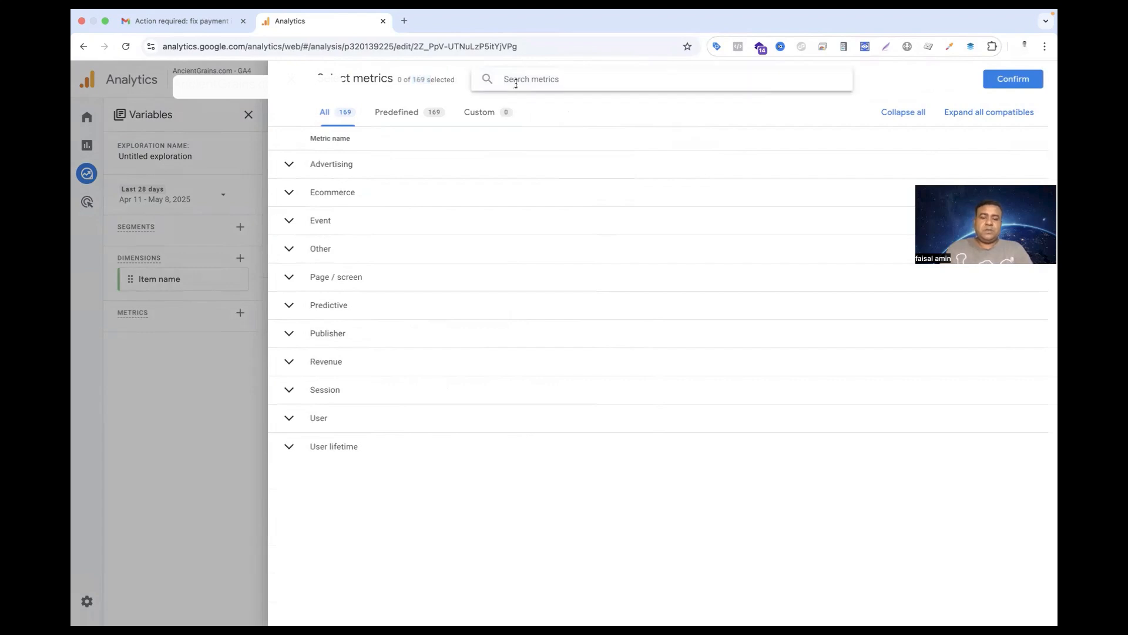
text(item quantiy)
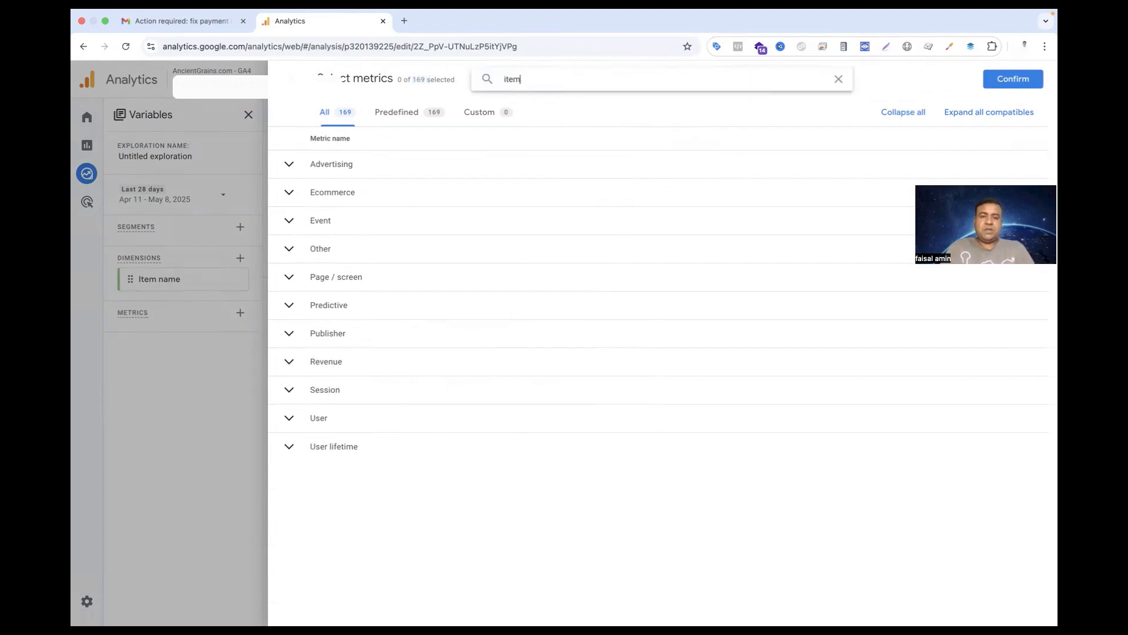
key(BackSpace)
key(BackSpace)
key(BackSpace)
key(BackSpace)
key(BackSpace)
key(BackSpace)
key(BackSpace)
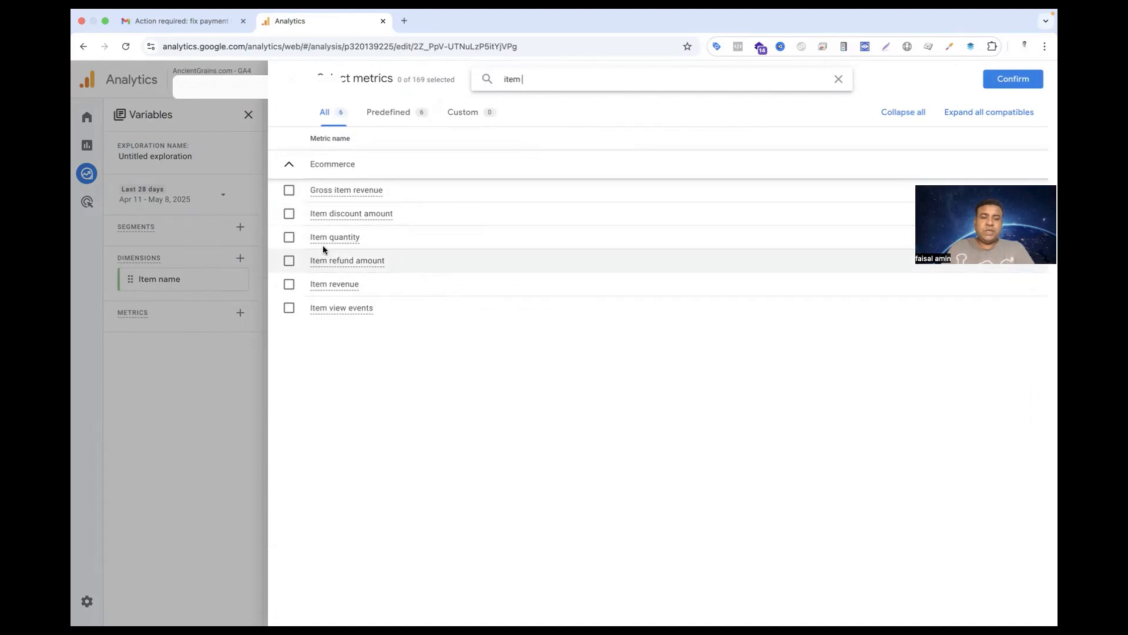
click(289, 240)
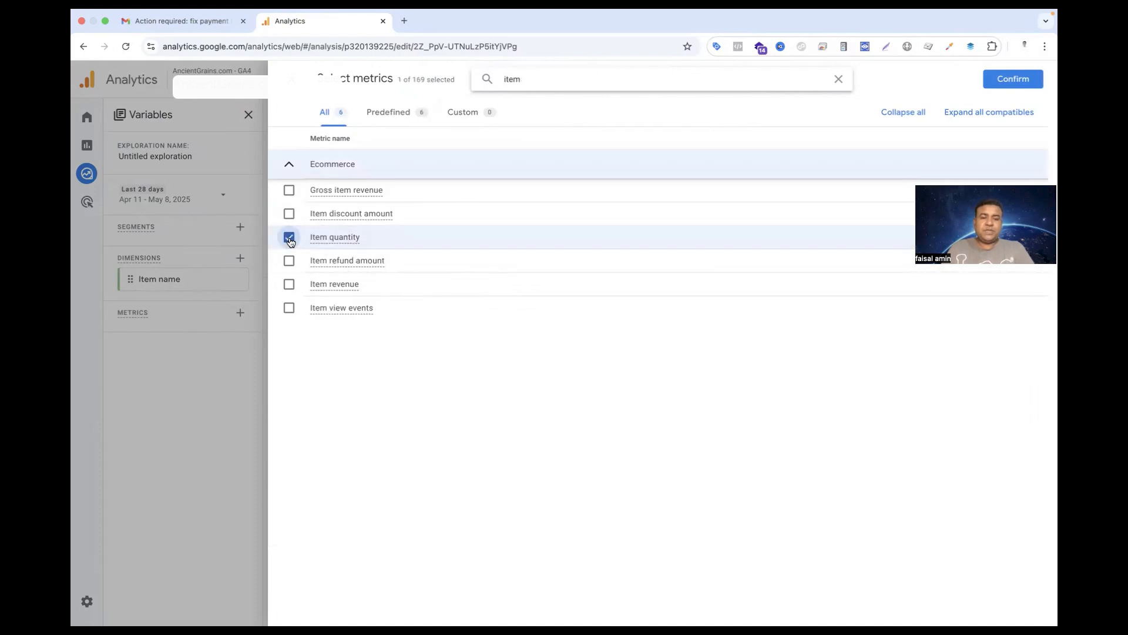
click(1003, 83)
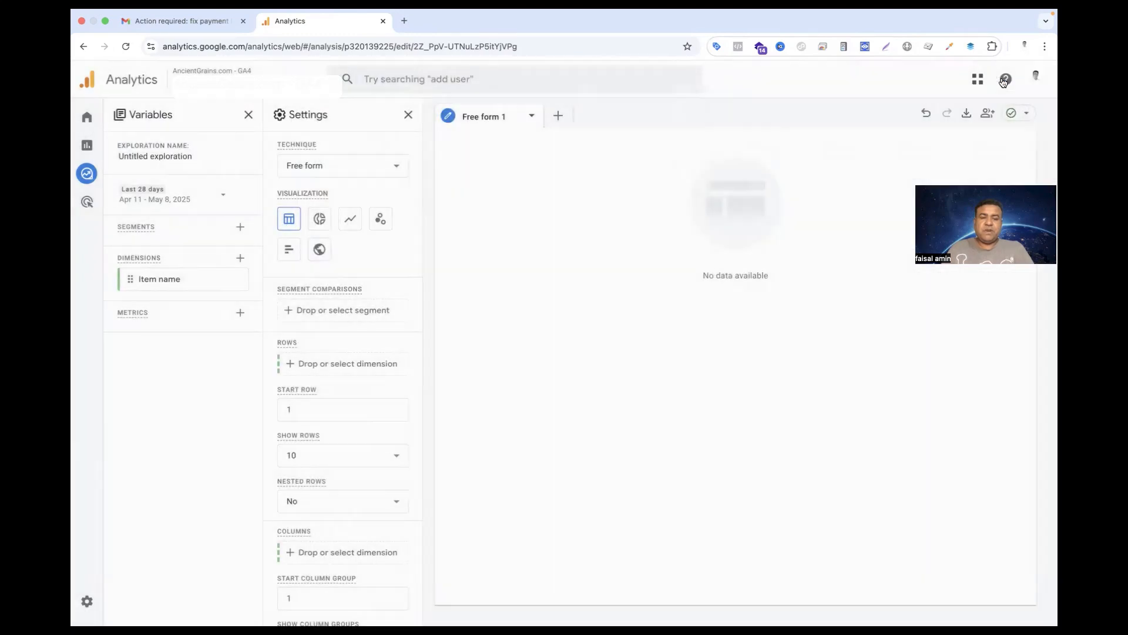
Use the Item name dimension as the table's rows and the Item quantity metric as its values
double_click(151, 285)
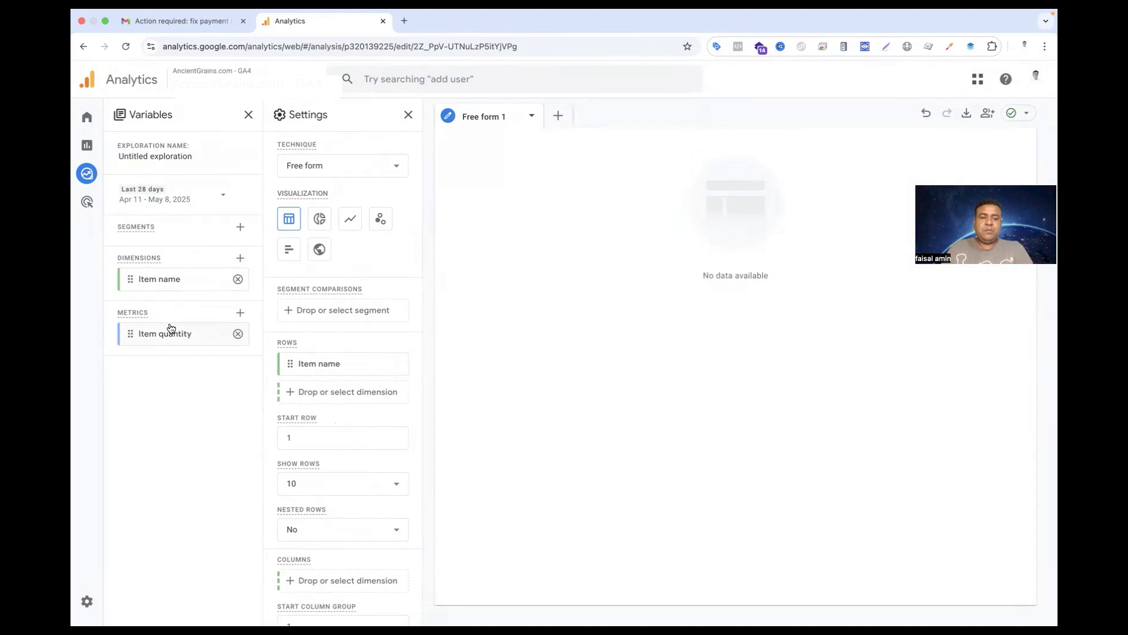
mouse_move(168, 335)
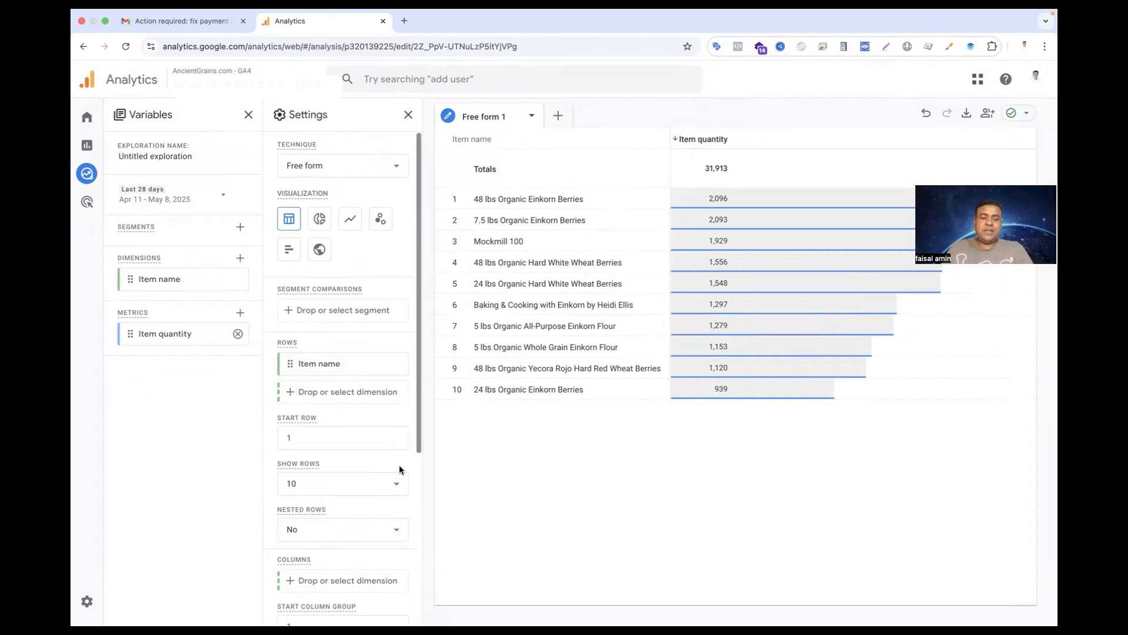
scroll(399, 470, down, 5)
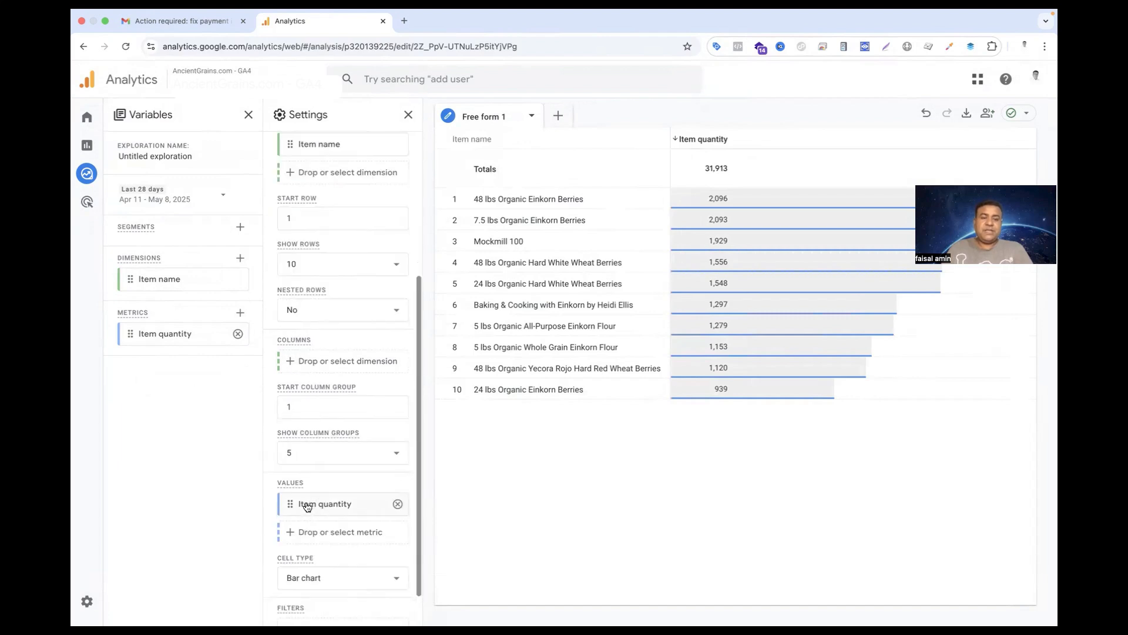
scroll(307, 511, up, 5)
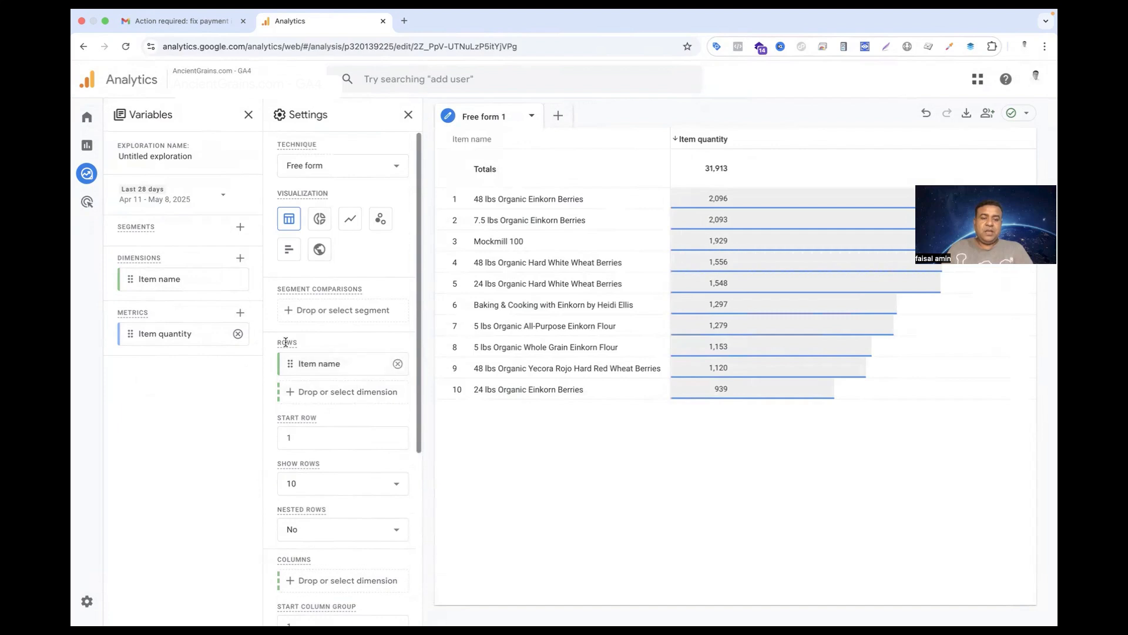
scroll(307, 383, down, 5)
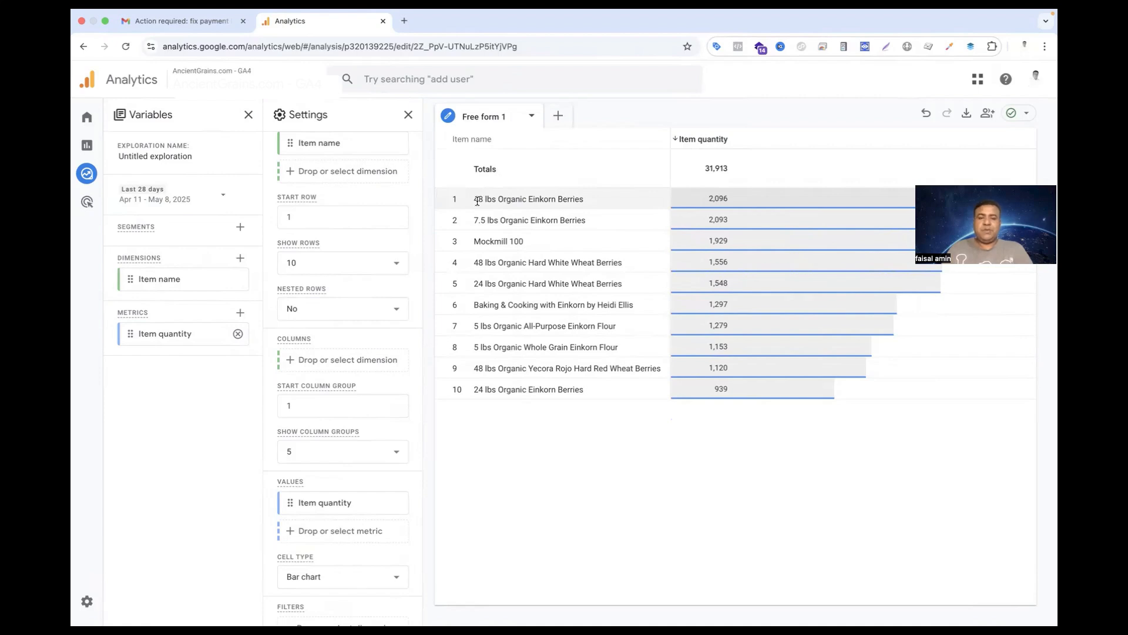
Sort the table by Item quantity in ascending order and return it to descending order
drag(477, 202, 716, 195)
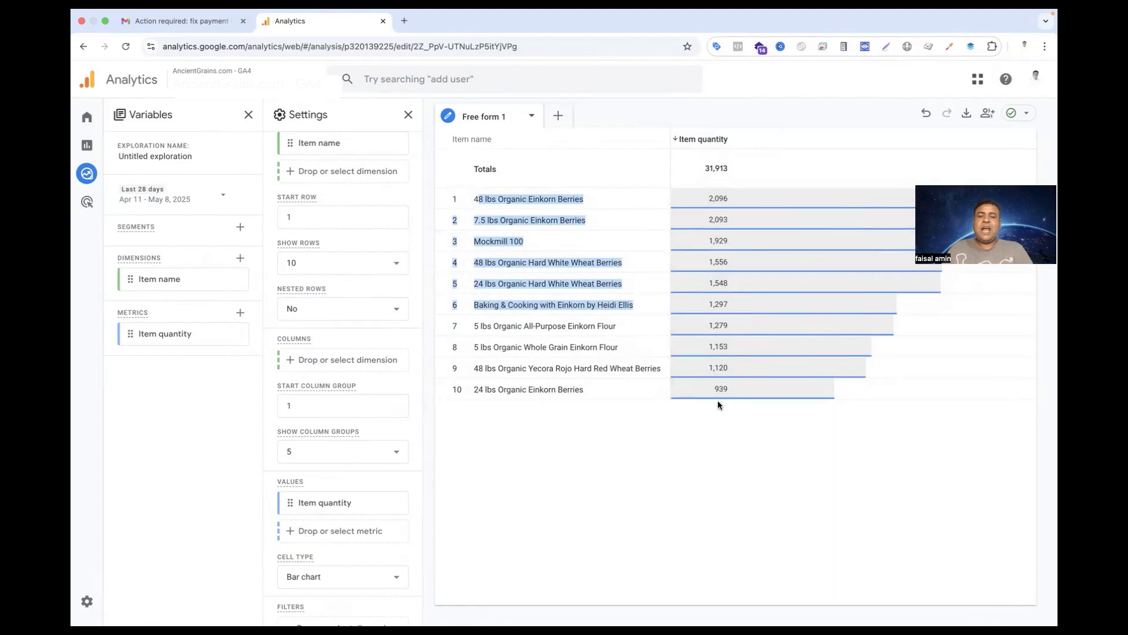
click(720, 405)
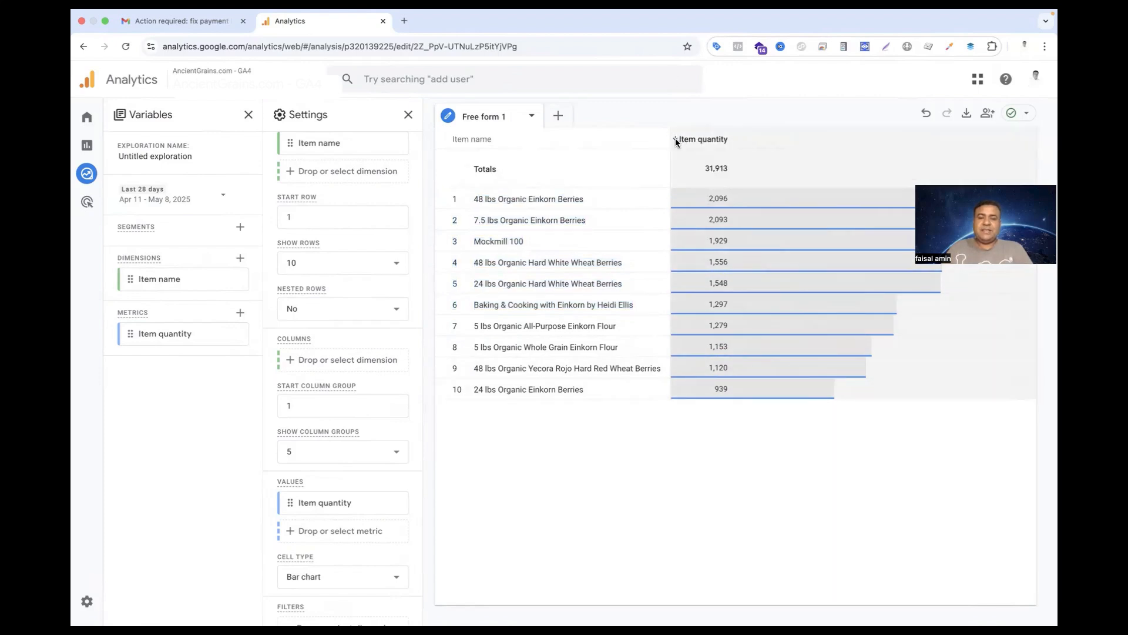
click(675, 141)
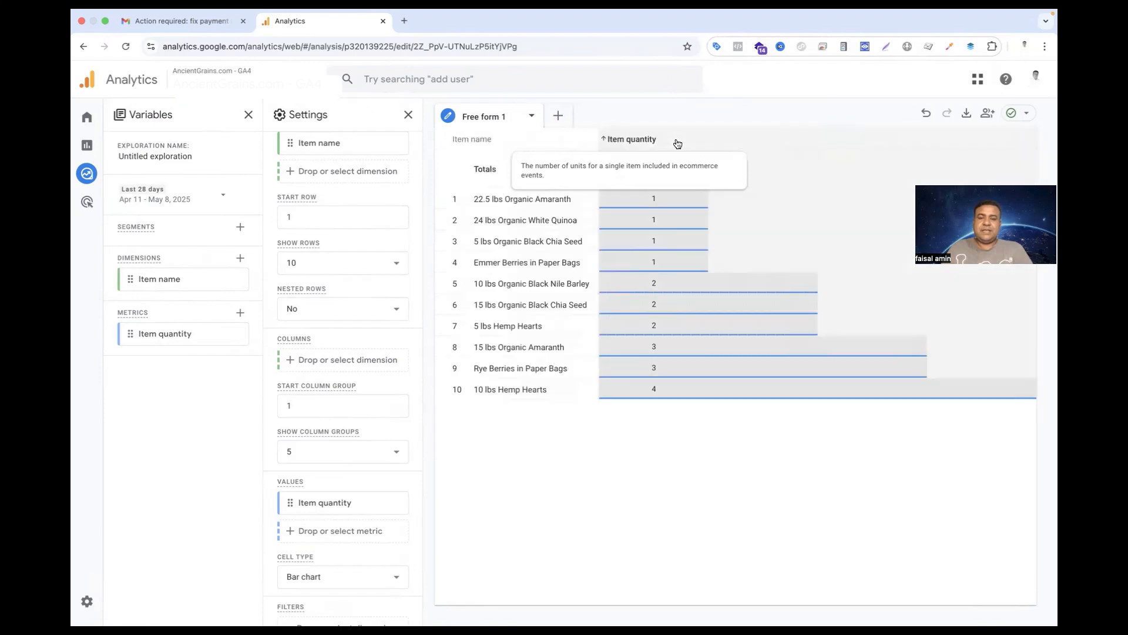
click(675, 142)
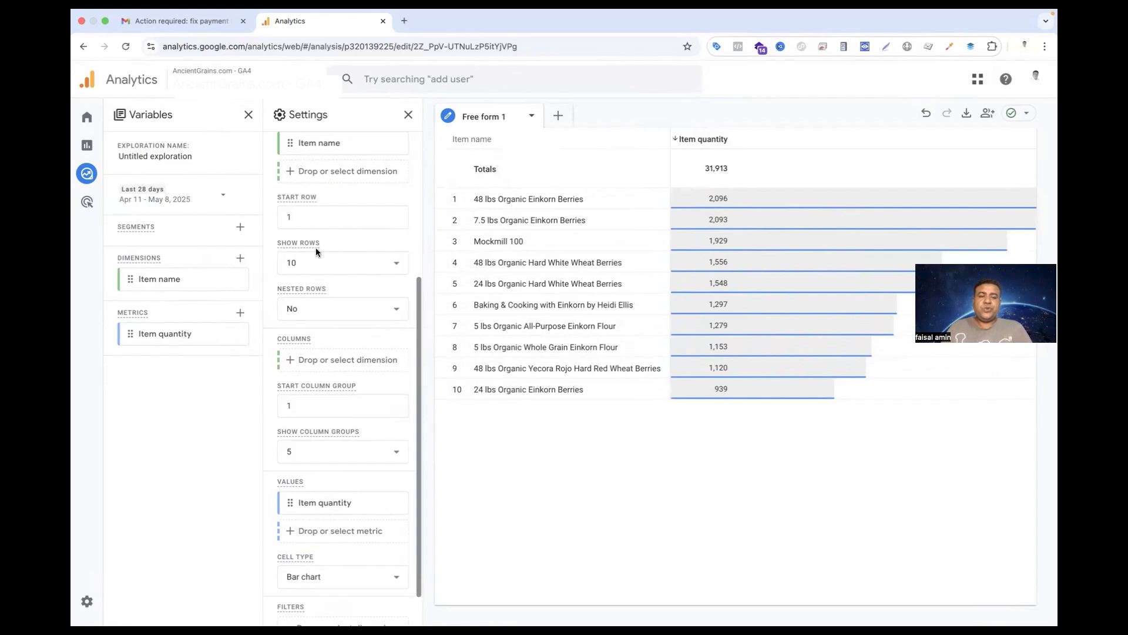
Set the number of rows shown in the table to 50 and look through the extended product list
click(365, 268)
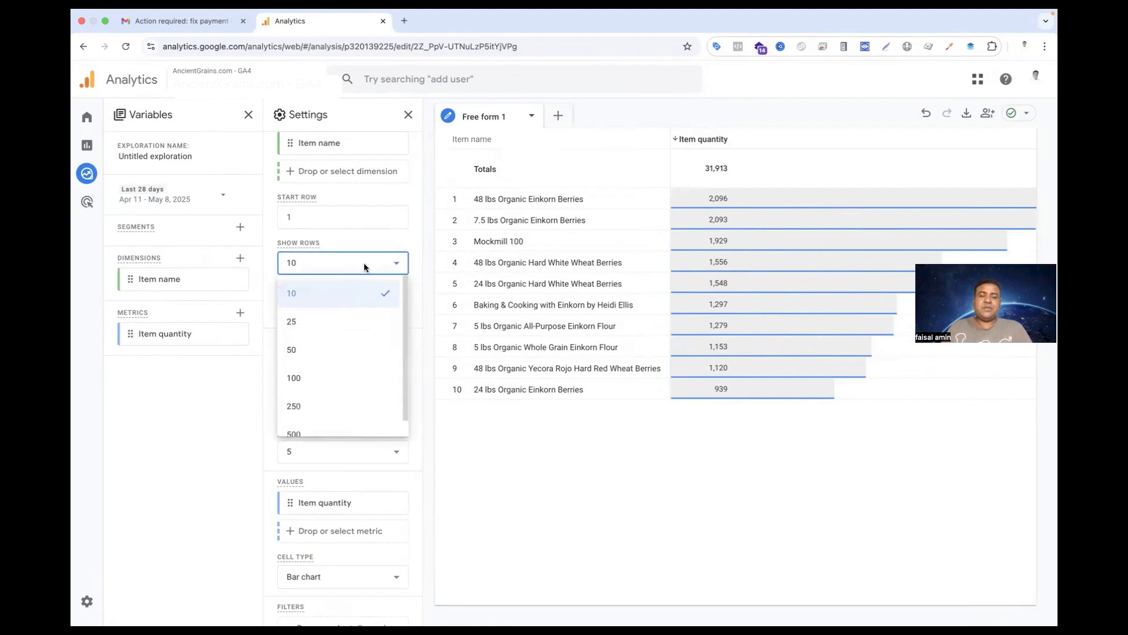
click(352, 359)
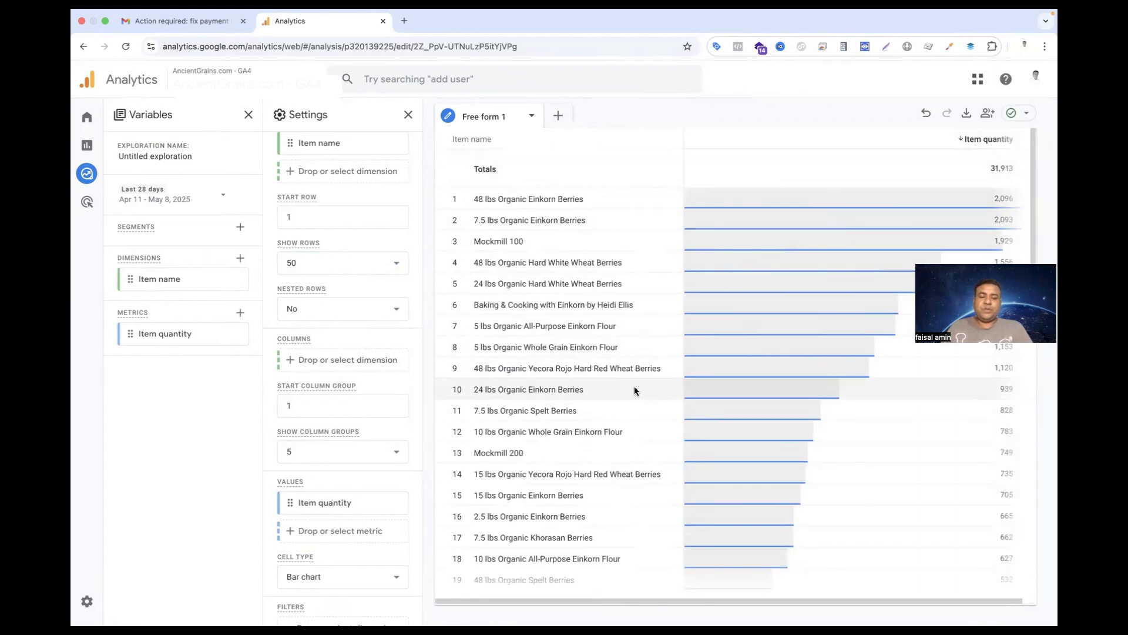
scroll(633, 387, down, 3)
scroll(633, 383, down, 6)
scroll(633, 383, up, 9)
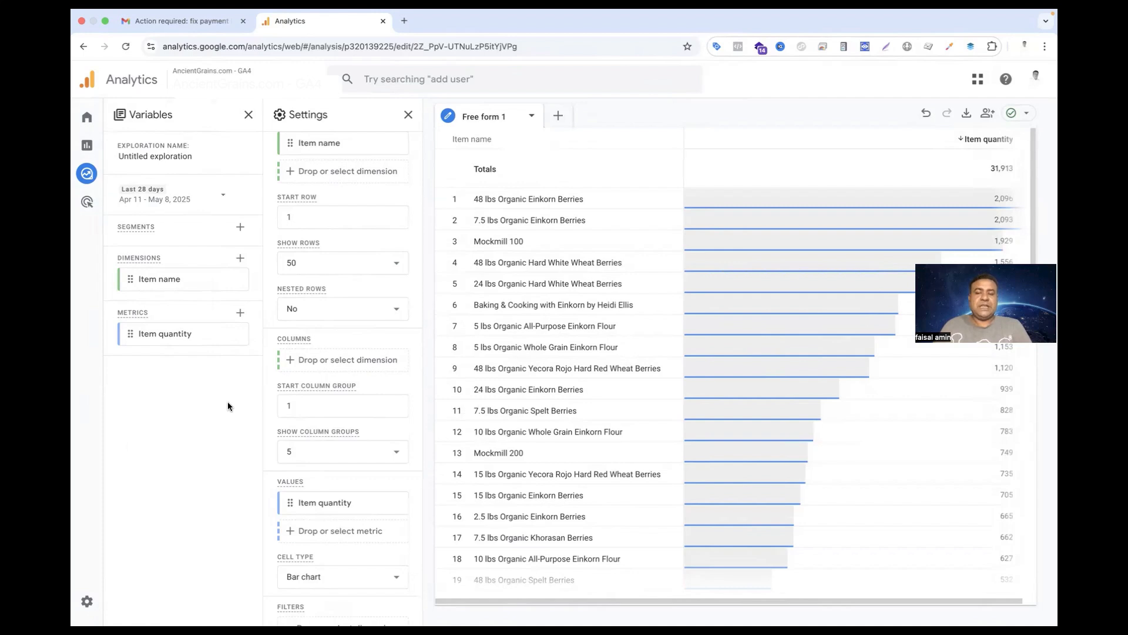
Search the dimensions for "Event name" and add the Event name dimension to the exploration's variables
click(241, 257)
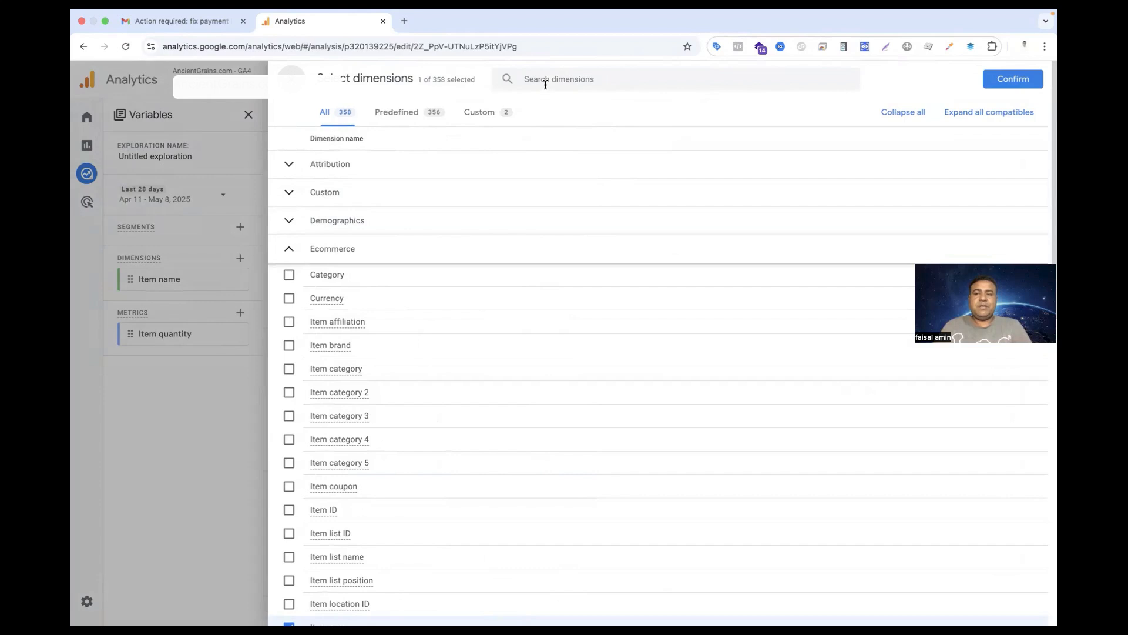
click(546, 84)
text(Event name)
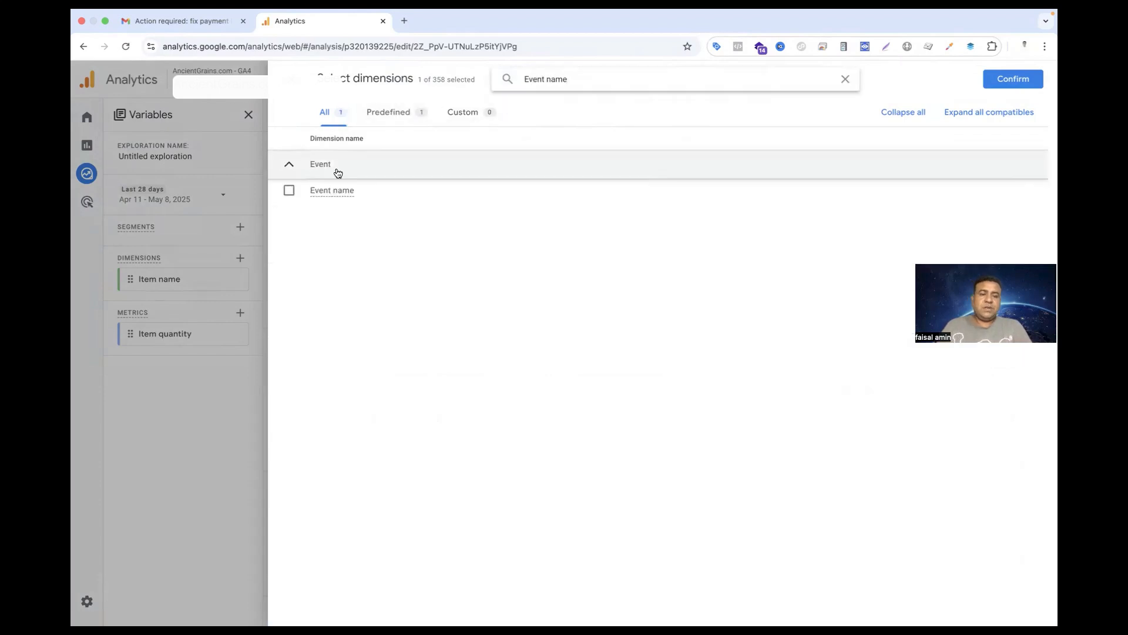
click(288, 190)
click(1018, 86)
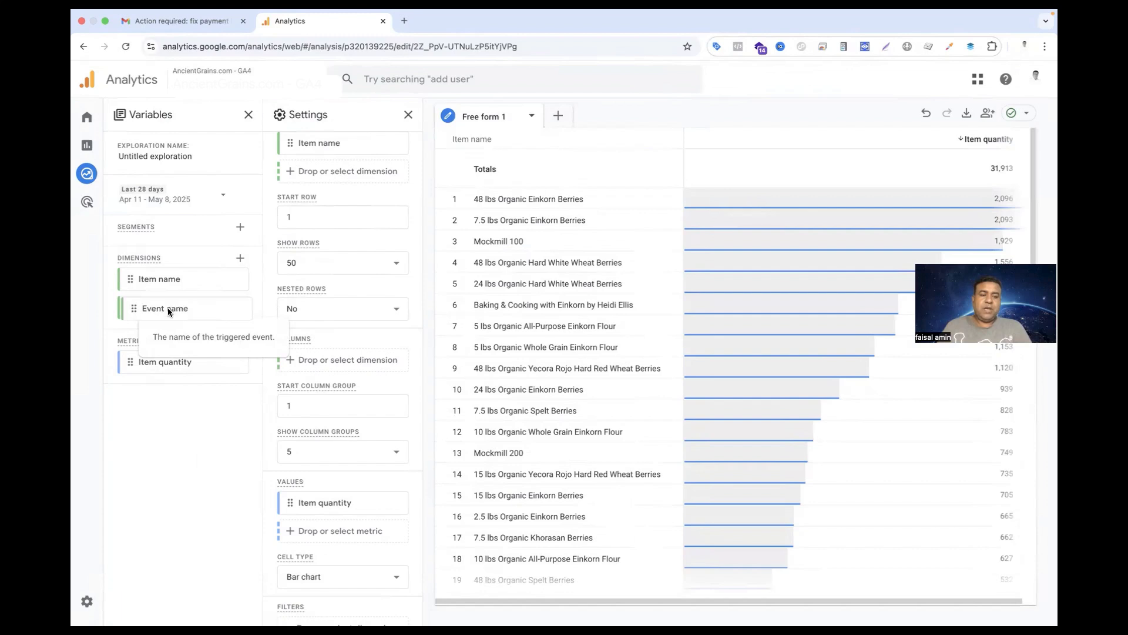
Add Event name as a second row dimension below Item name and look through the table by event
drag(167, 308, 329, 324)
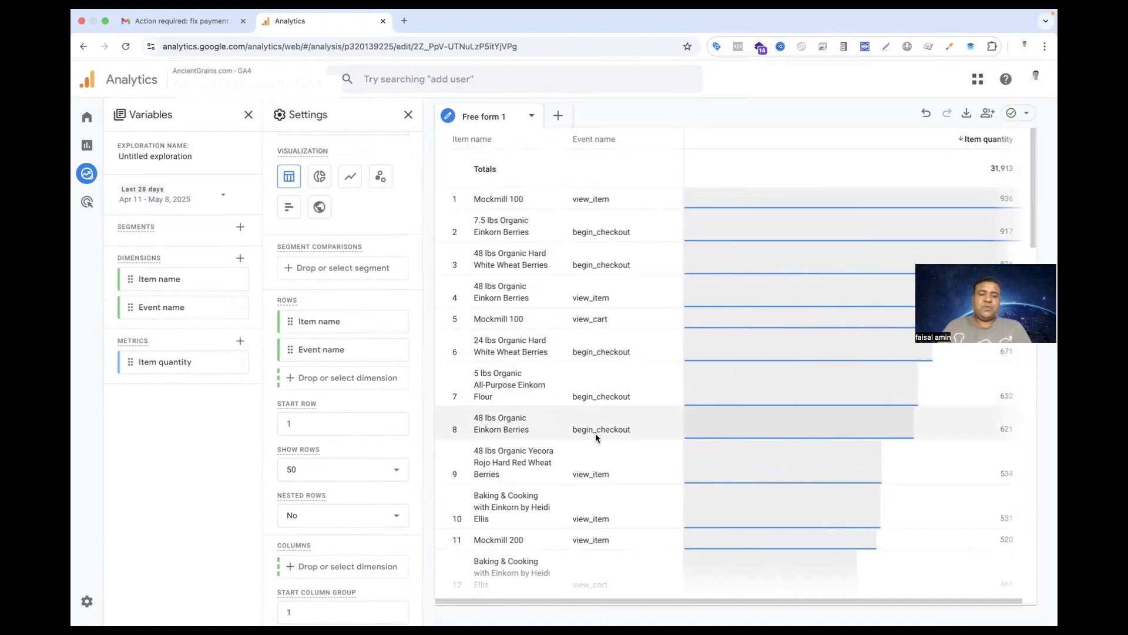
scroll(594, 432, down, 6)
scroll(578, 500, up, 4)
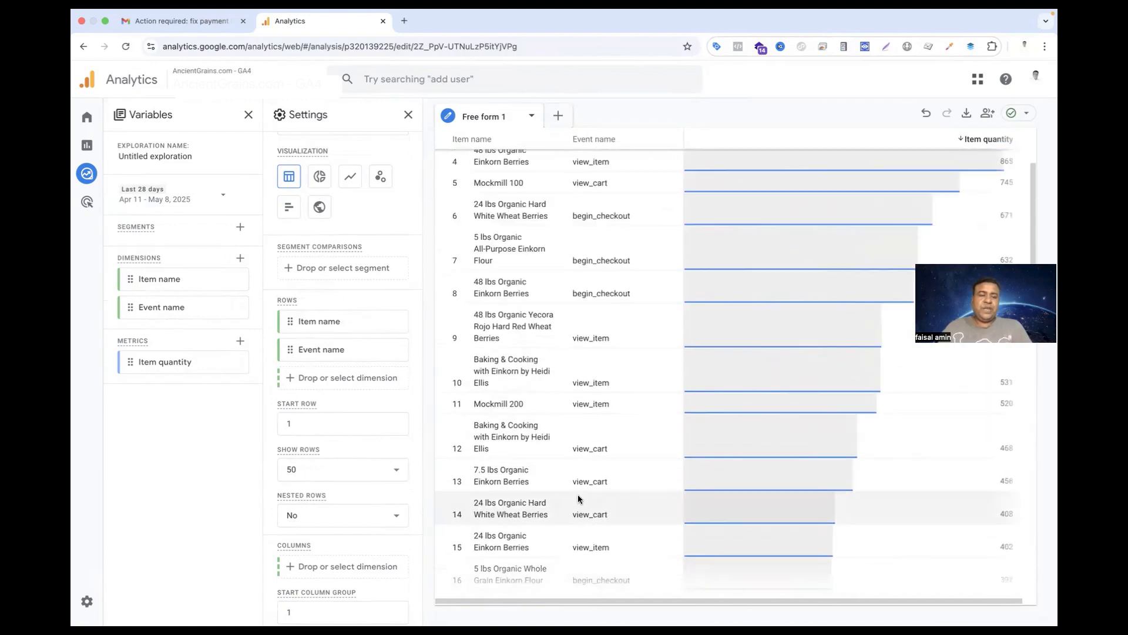
Find the Session metrics Bounce rate and Engagement rate and add both to the exploration's variables
click(241, 342)
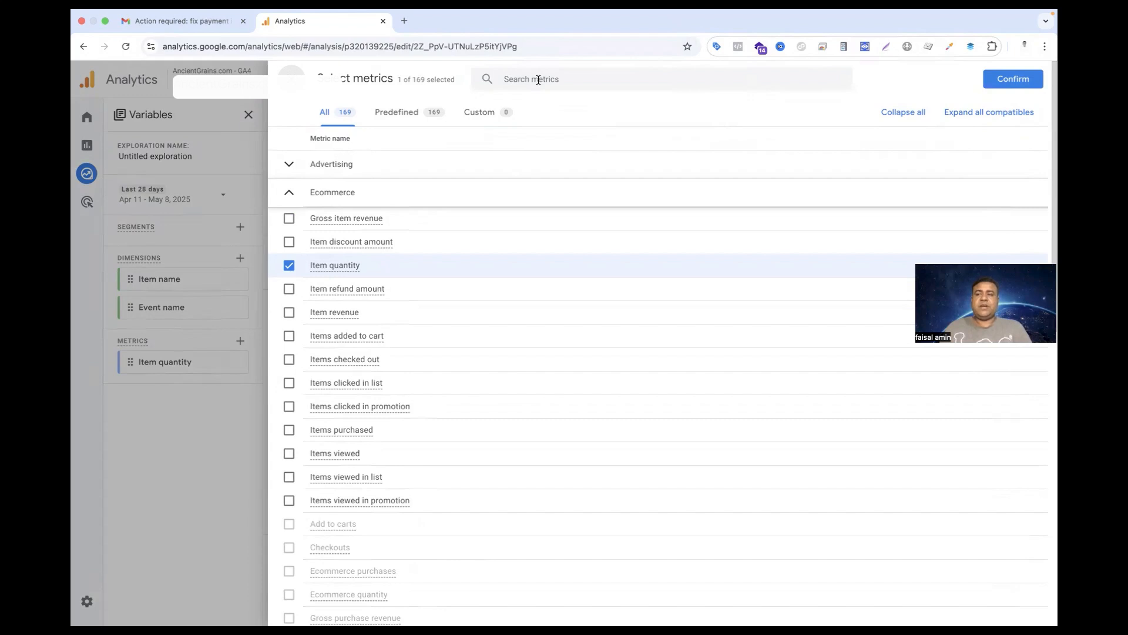
click(538, 79)
text(bounce)
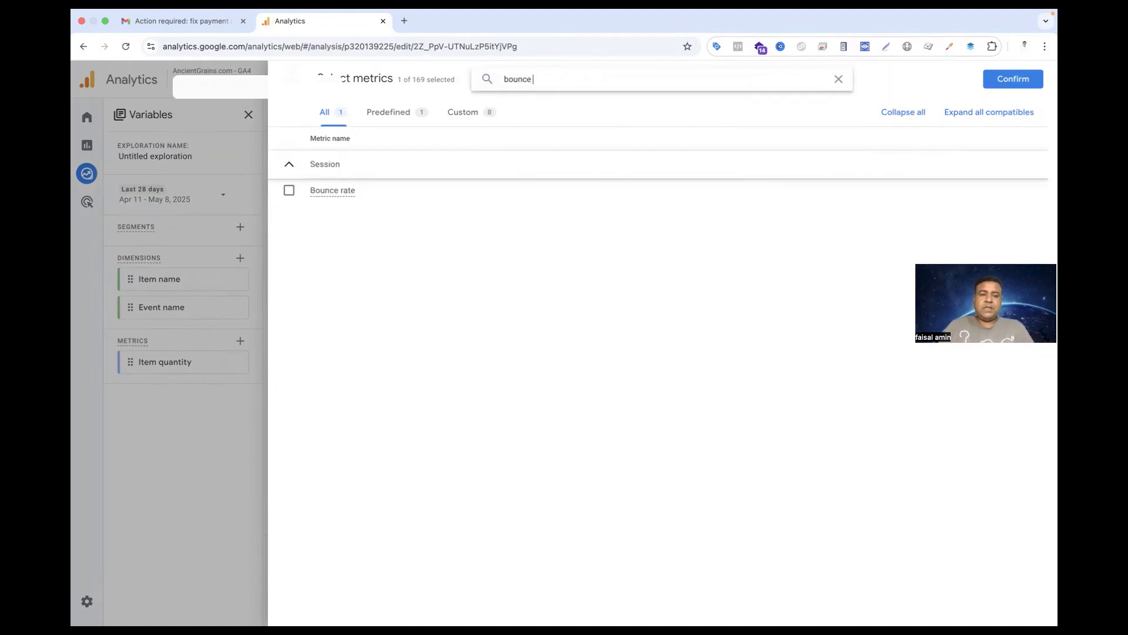
click(289, 190)
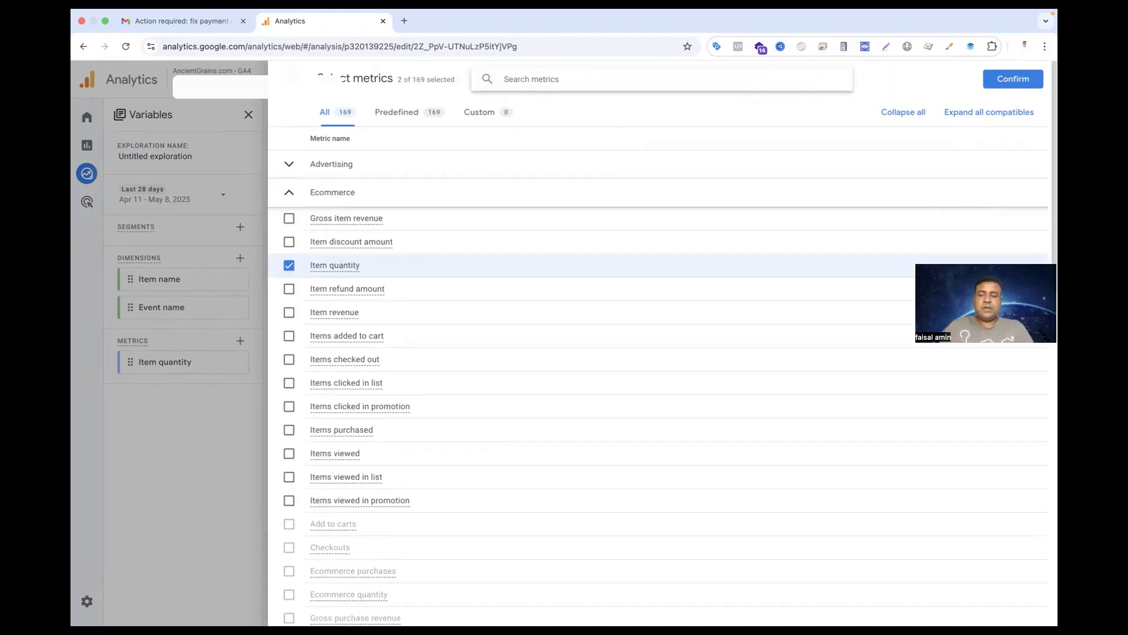
text(enga)
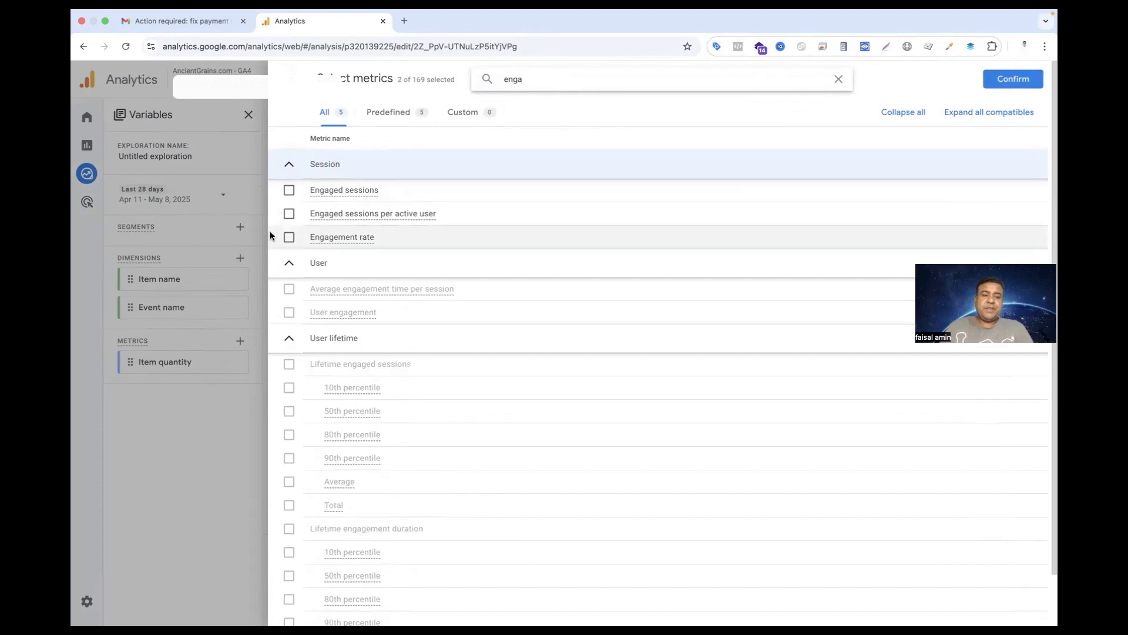
click(289, 237)
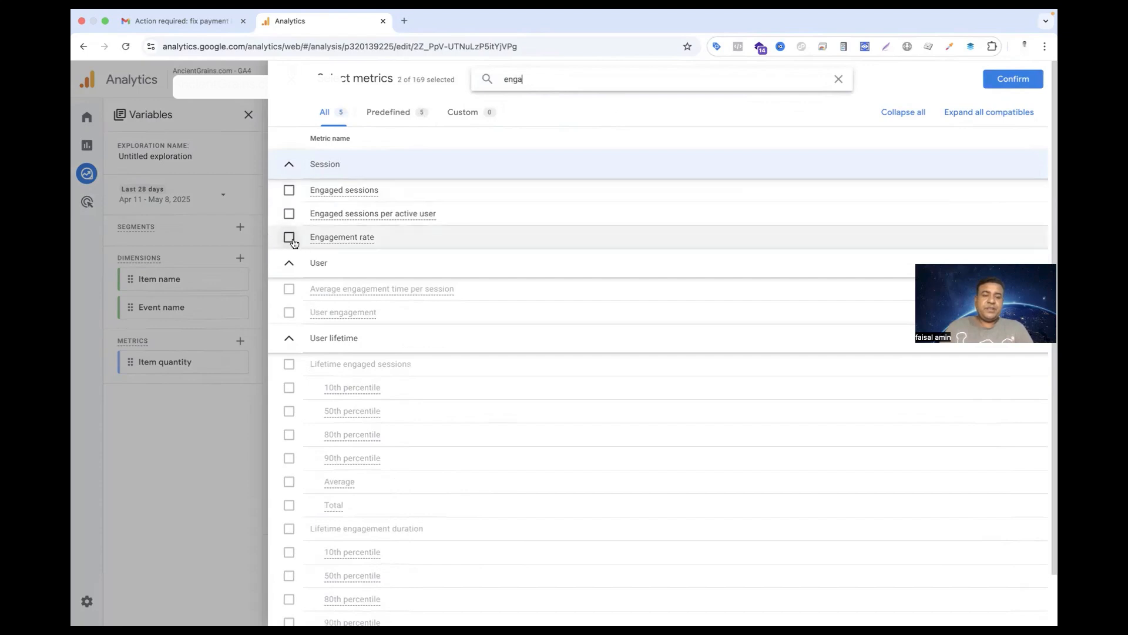
click(1006, 81)
Add Engagement rate and Bounce rate to the table's values after Item quantity and look through the rows
scroll(281, 421, down, 5)
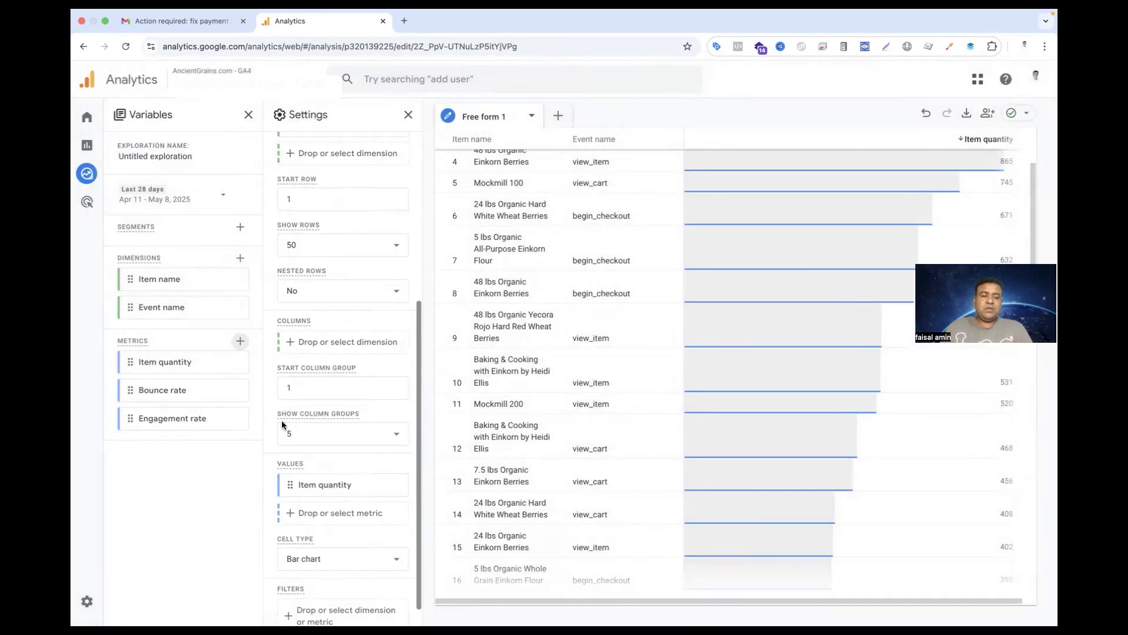
scroll(282, 422, down, 1)
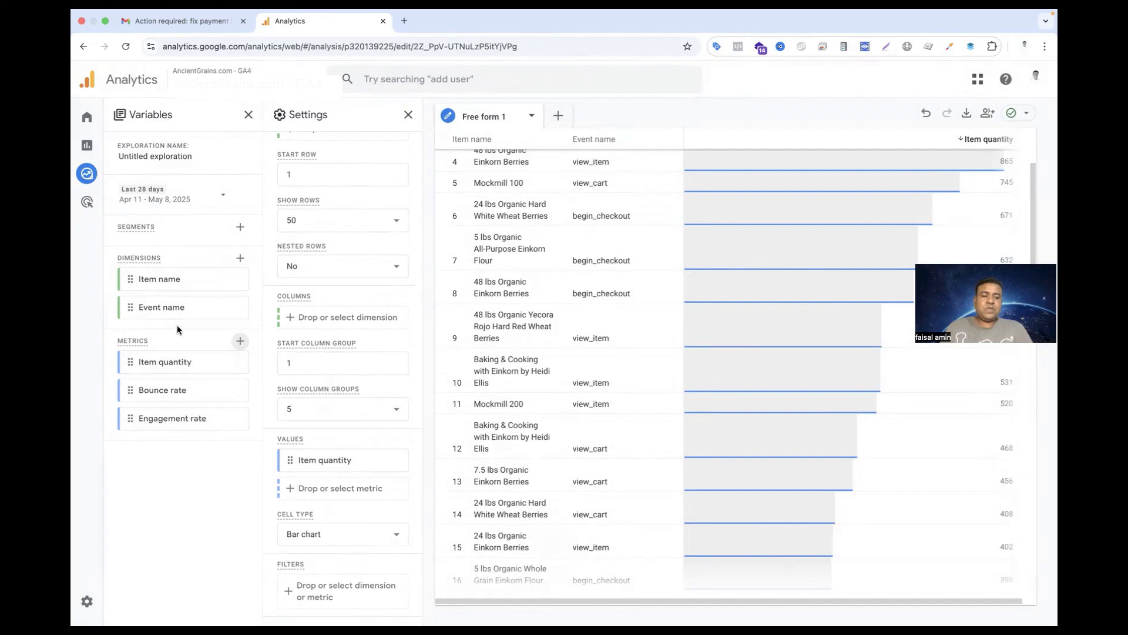
mouse_move(154, 396)
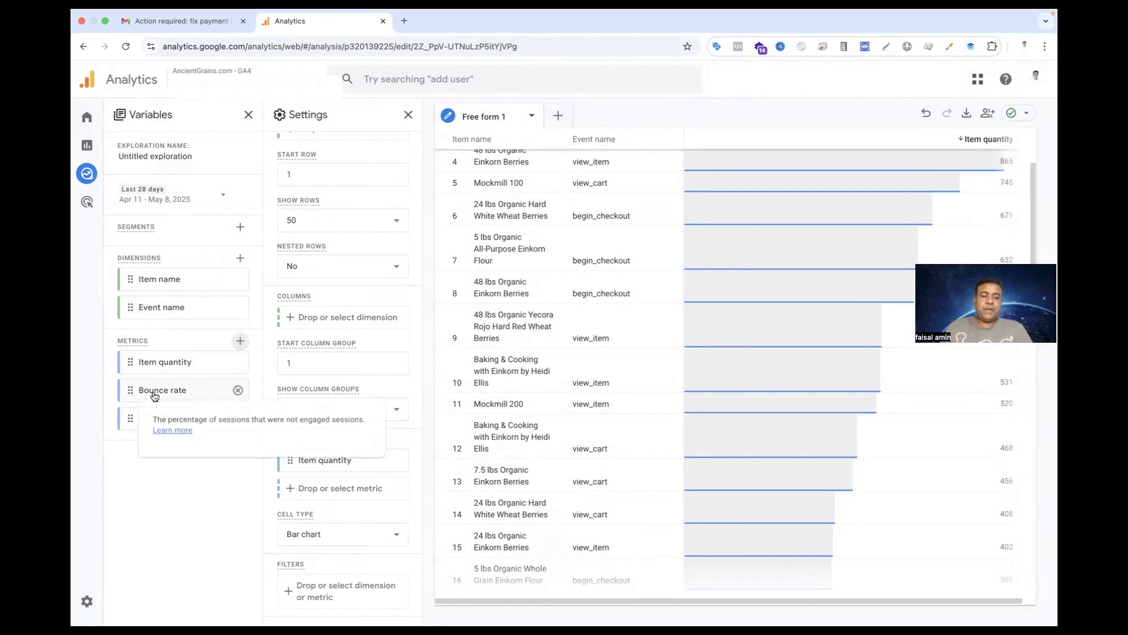
drag(155, 396, 214, 432)
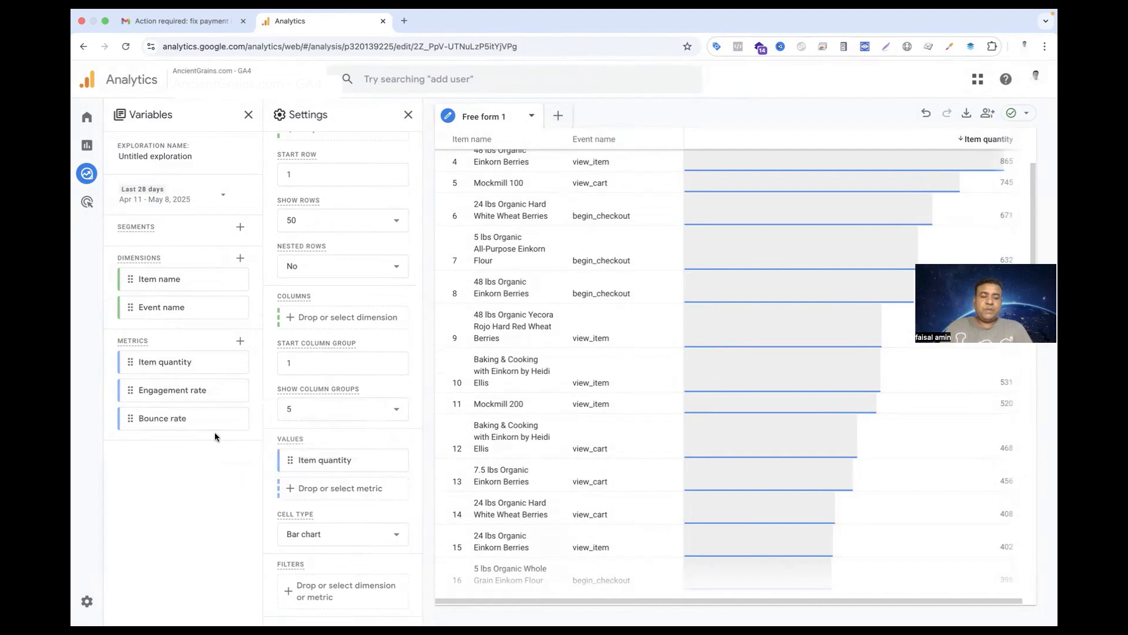
drag(160, 393, 322, 490)
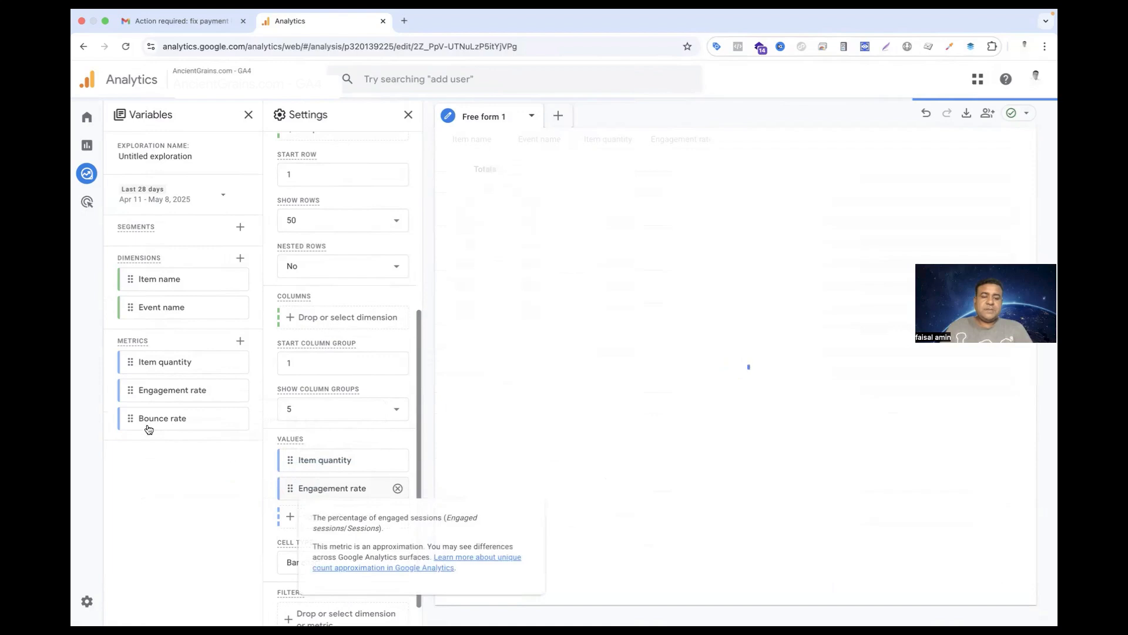
drag(145, 426, 295, 519)
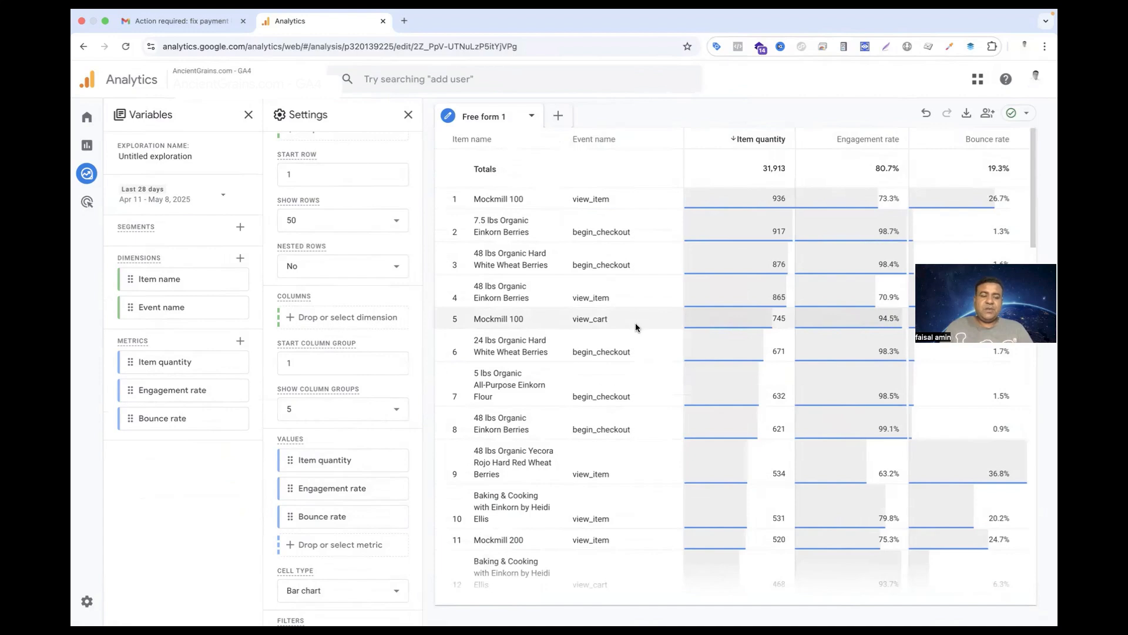
scroll(636, 322, down, 5)
scroll(636, 323, up, 5)
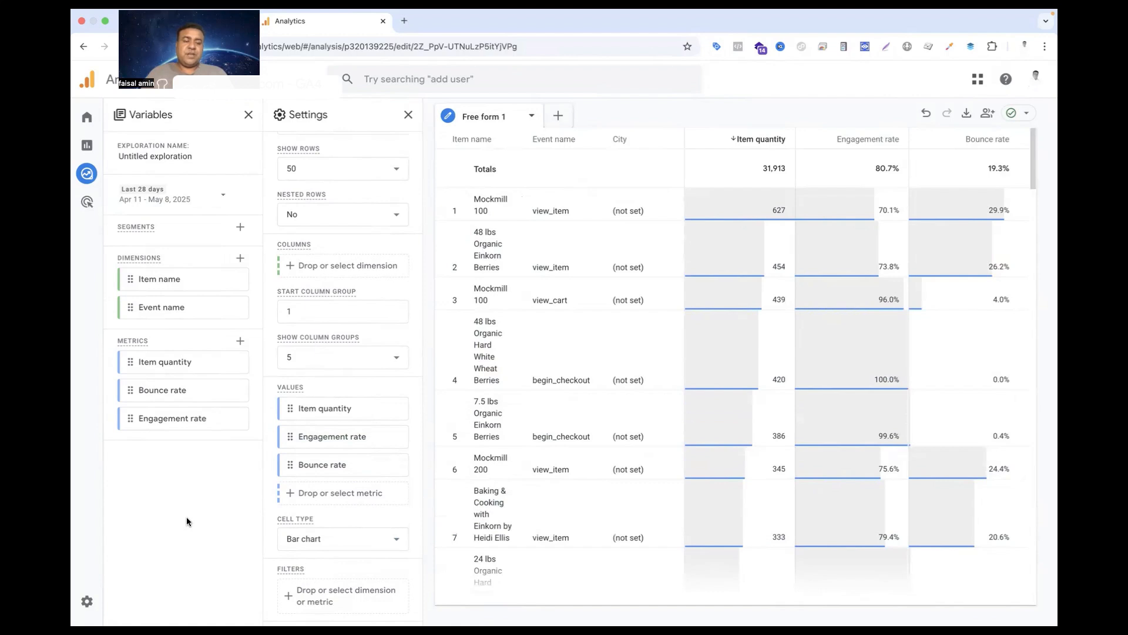
Filter the table to rows whose Event name exactly matches purchase
click(293, 595)
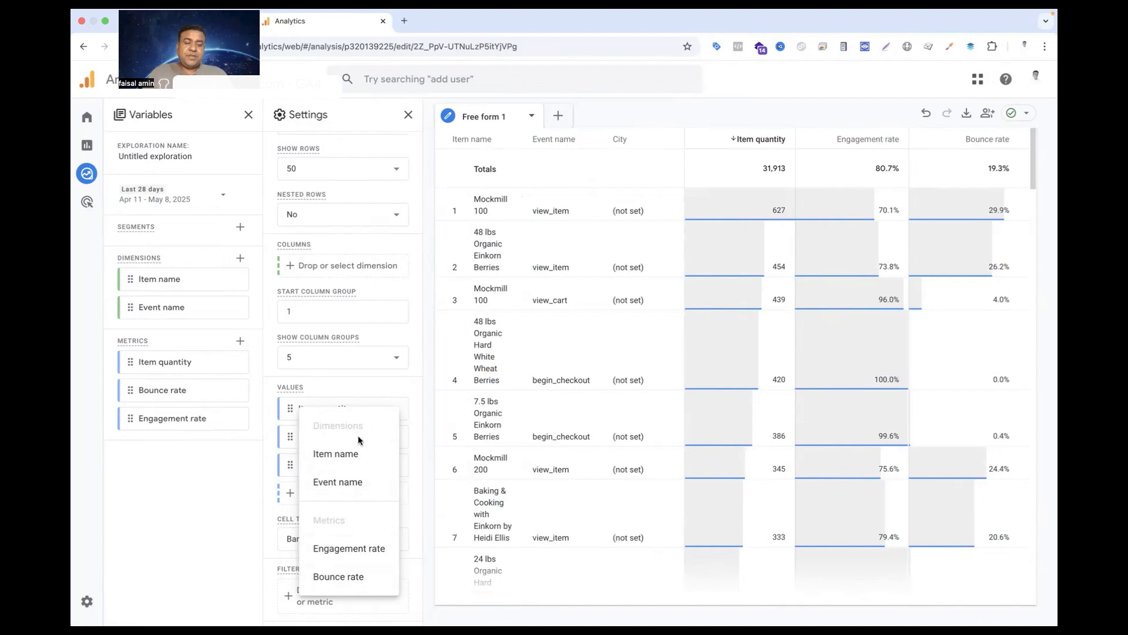
click(352, 481)
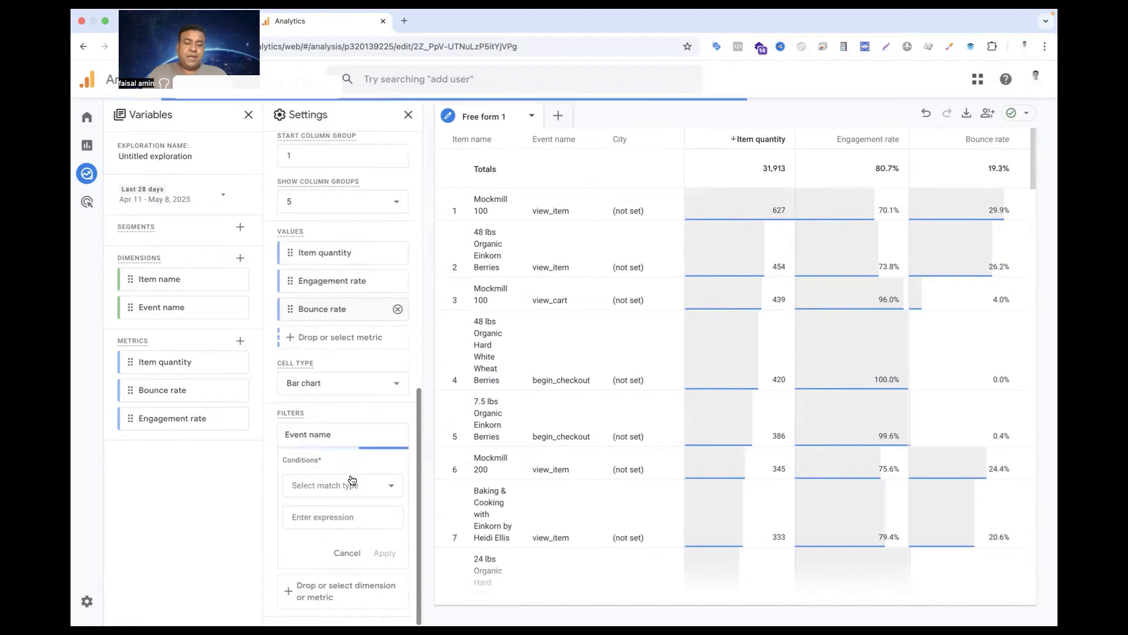
click(391, 488)
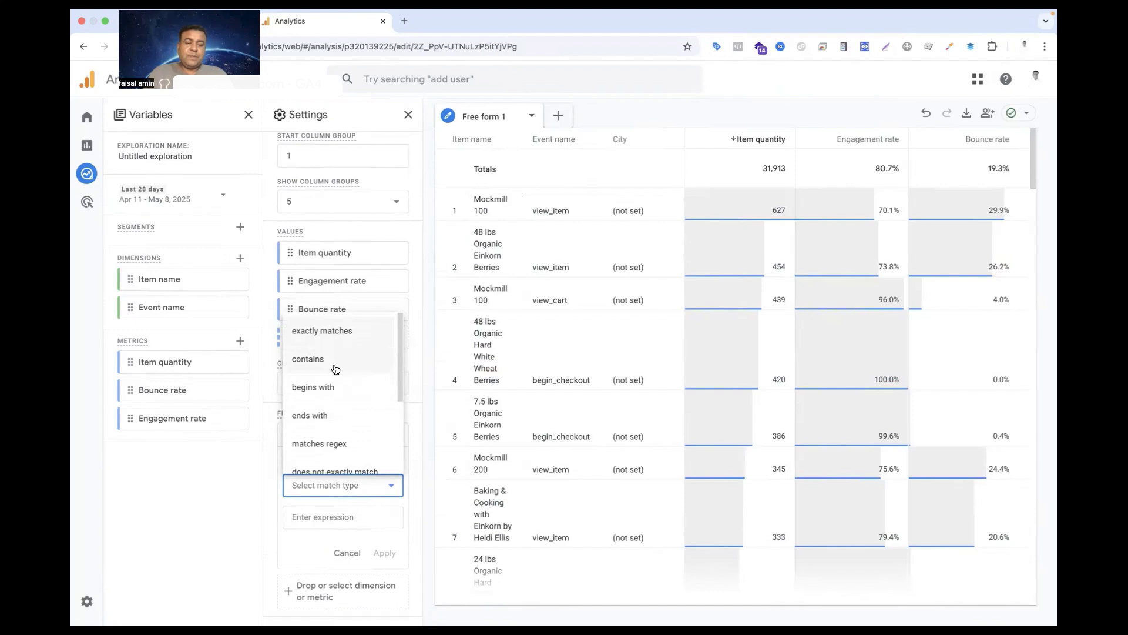
click(333, 333)
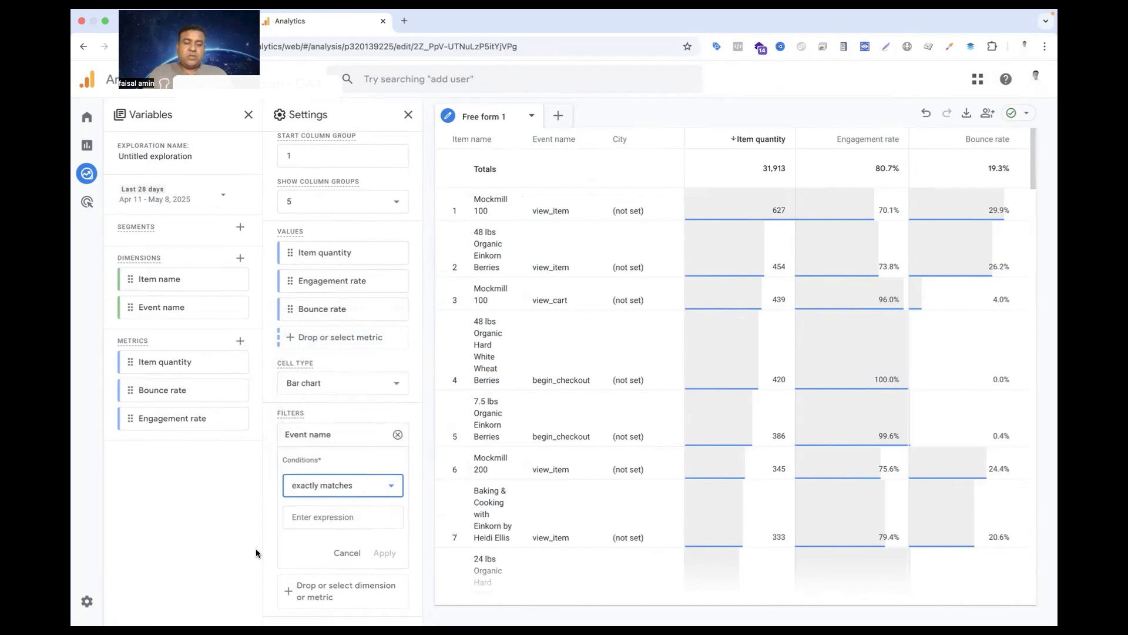
click(298, 515)
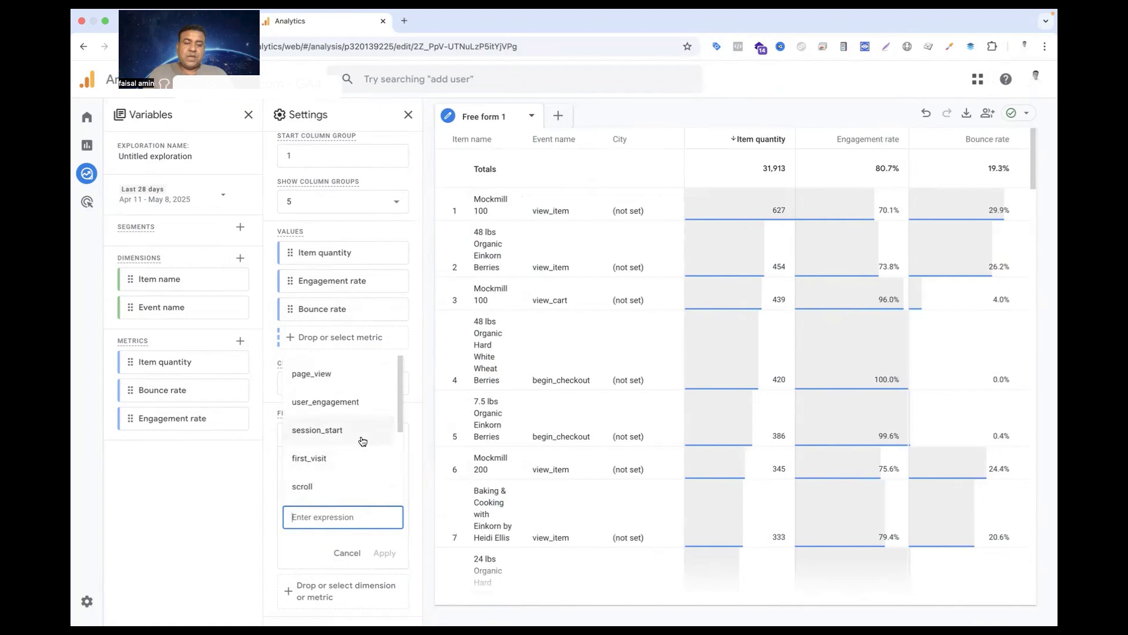
scroll(352, 448, down, 1)
scroll(352, 449, down, 3)
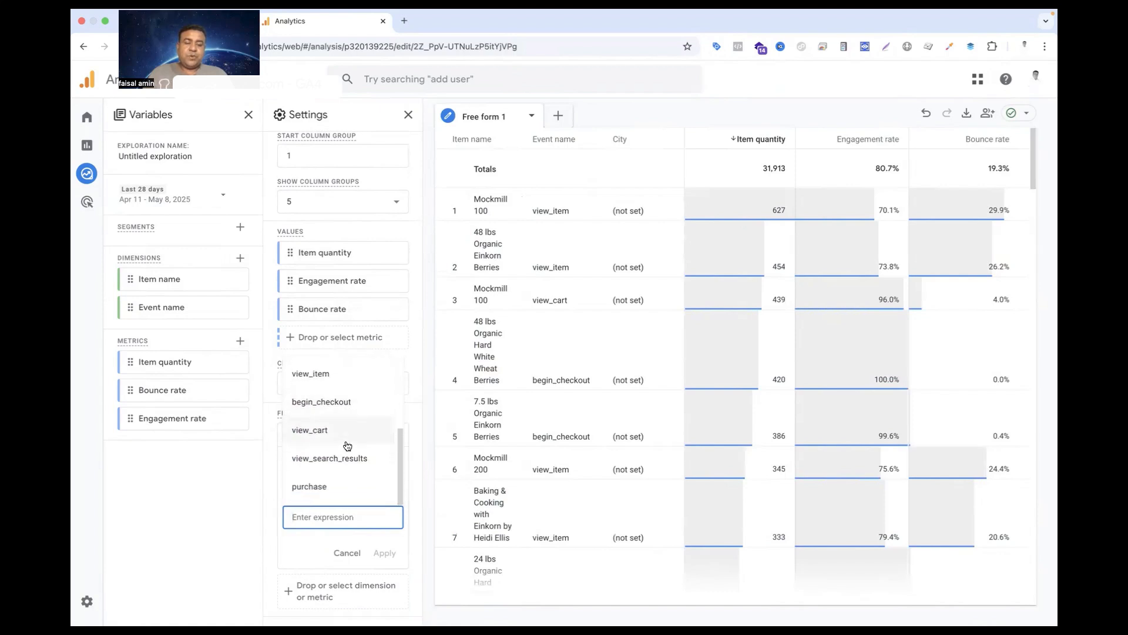
click(311, 486)
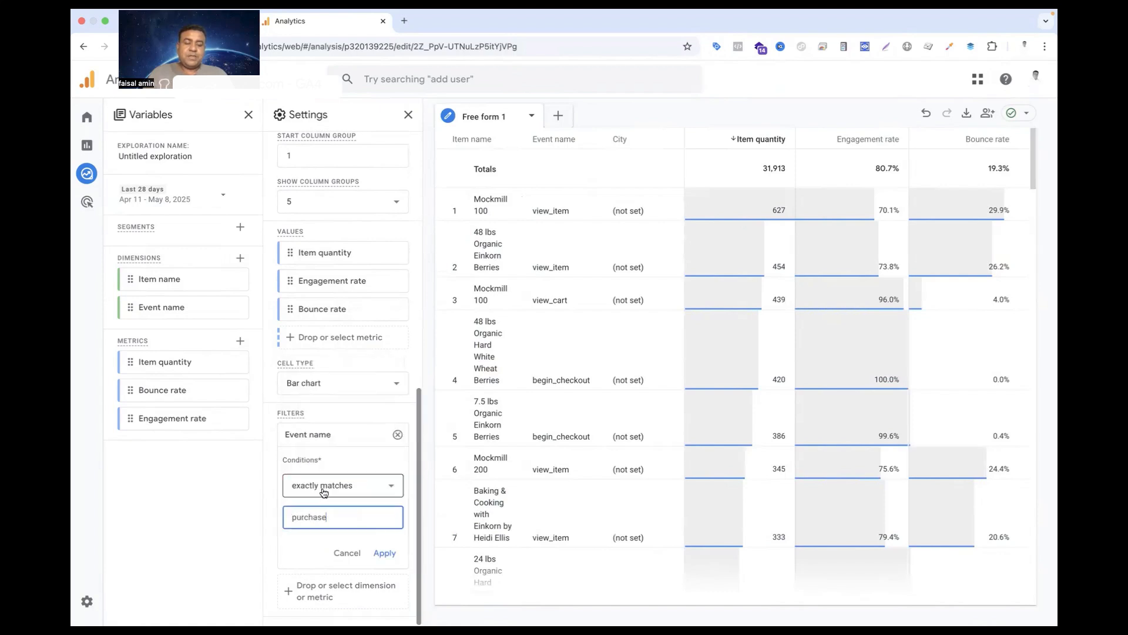
click(383, 554)
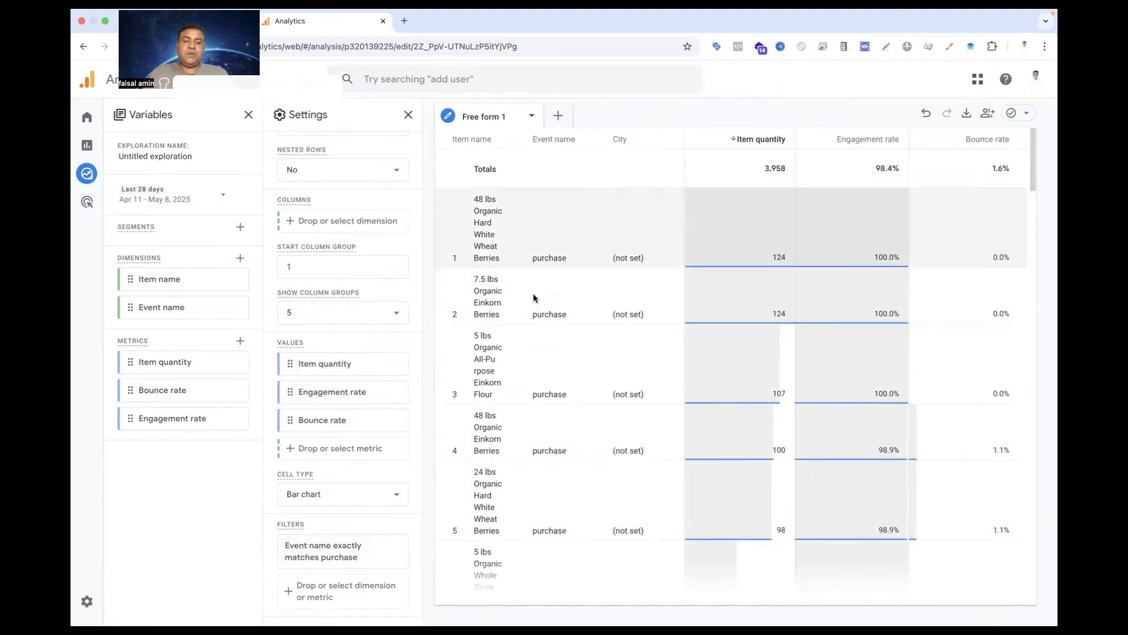
Look through the purchase-only product rows and check which dimensions and metrics are available for another filter
scroll(548, 435, down, 3)
scroll(548, 435, down, 3)
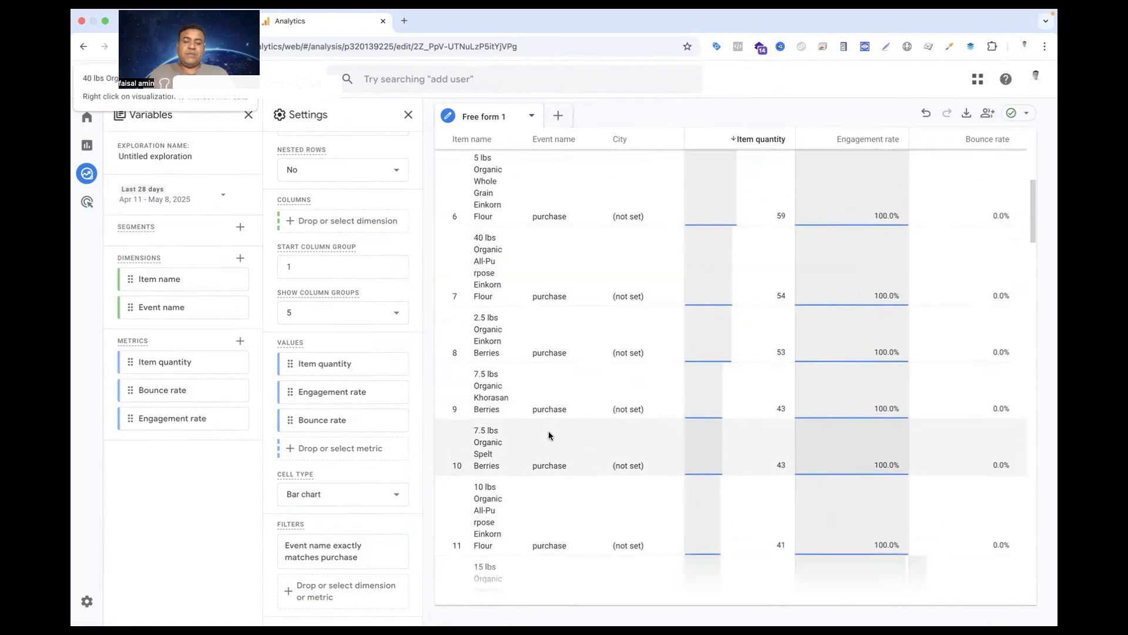
scroll(548, 435, down, 5)
scroll(548, 435, up, 6)
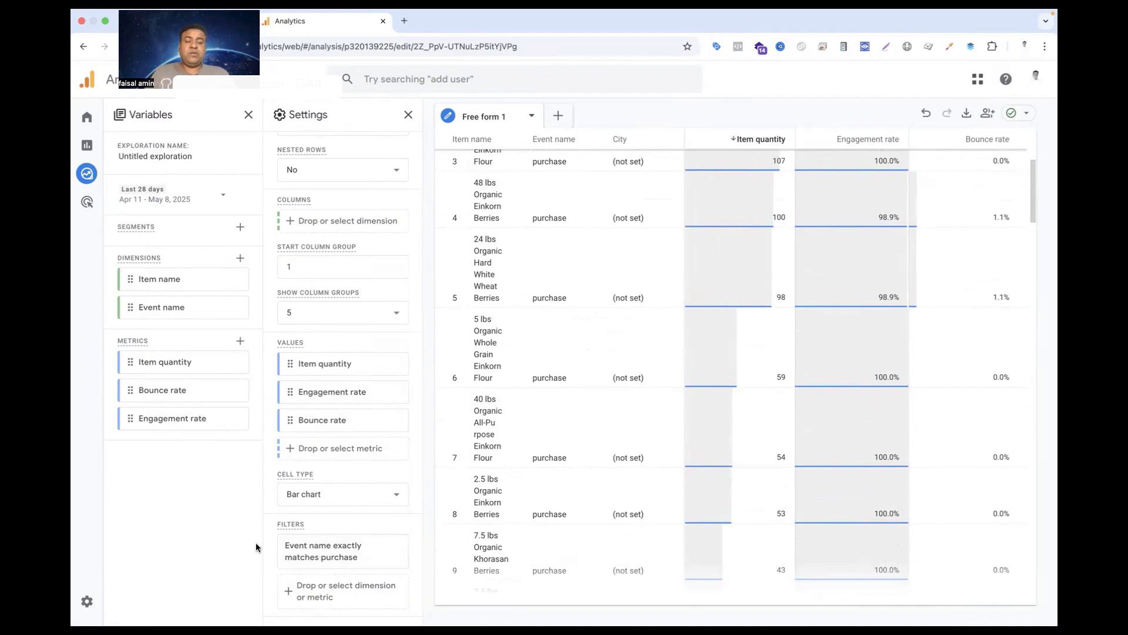
click(313, 595)
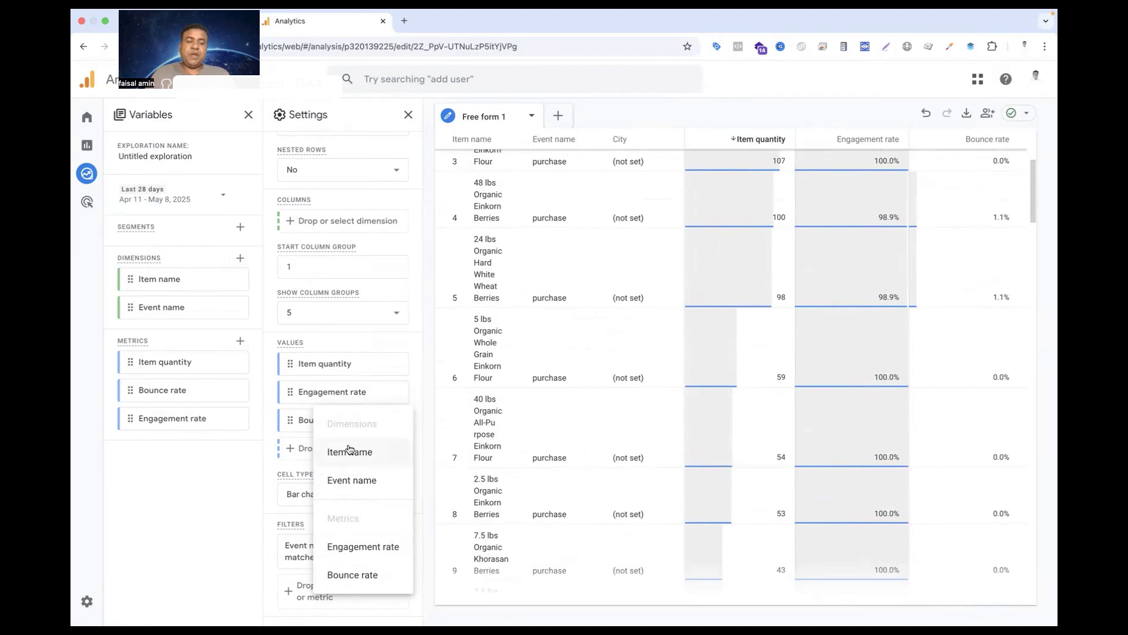
click(227, 437)
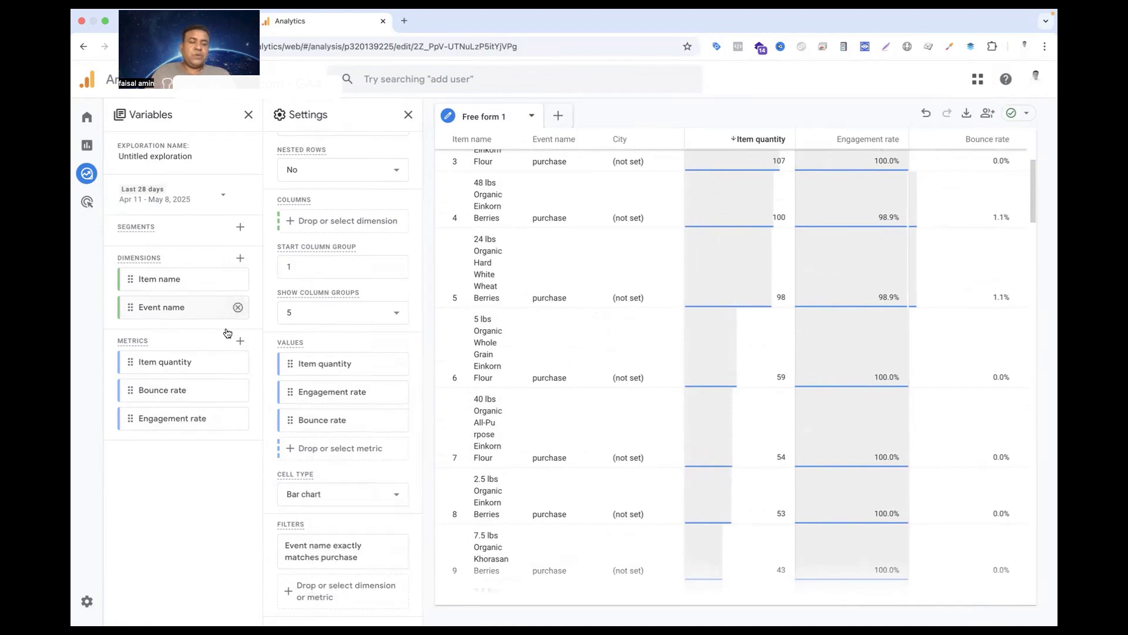
Replace Bounce rate and Engagement rate in the exploration's metric variables with the Ecommerce metric Gross item revenue
click(238, 390)
click(238, 390)
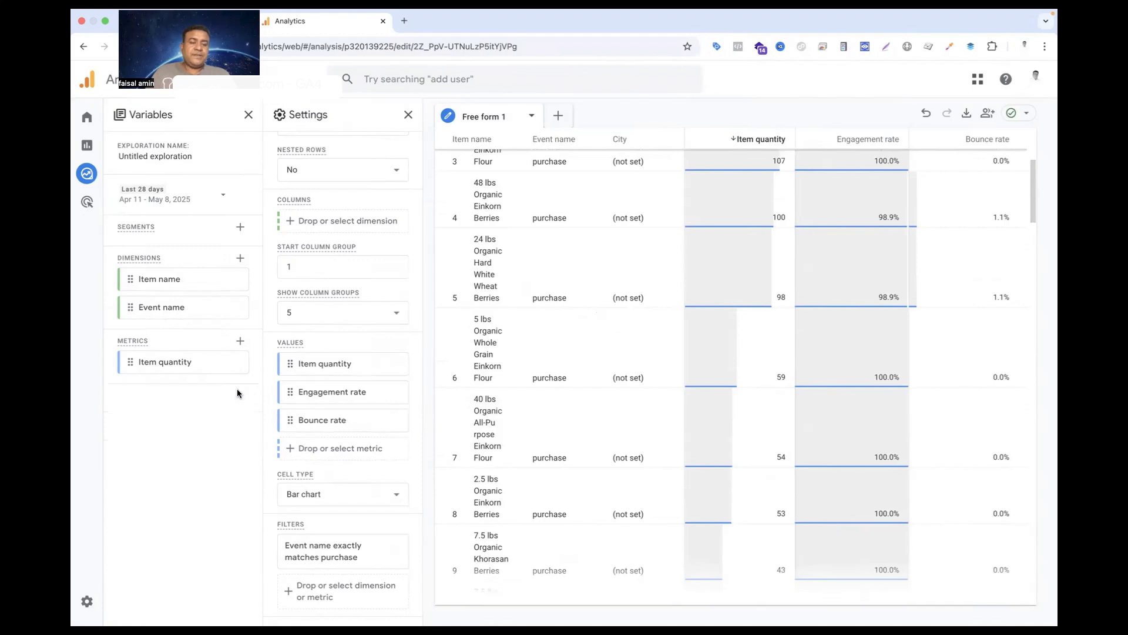
click(240, 341)
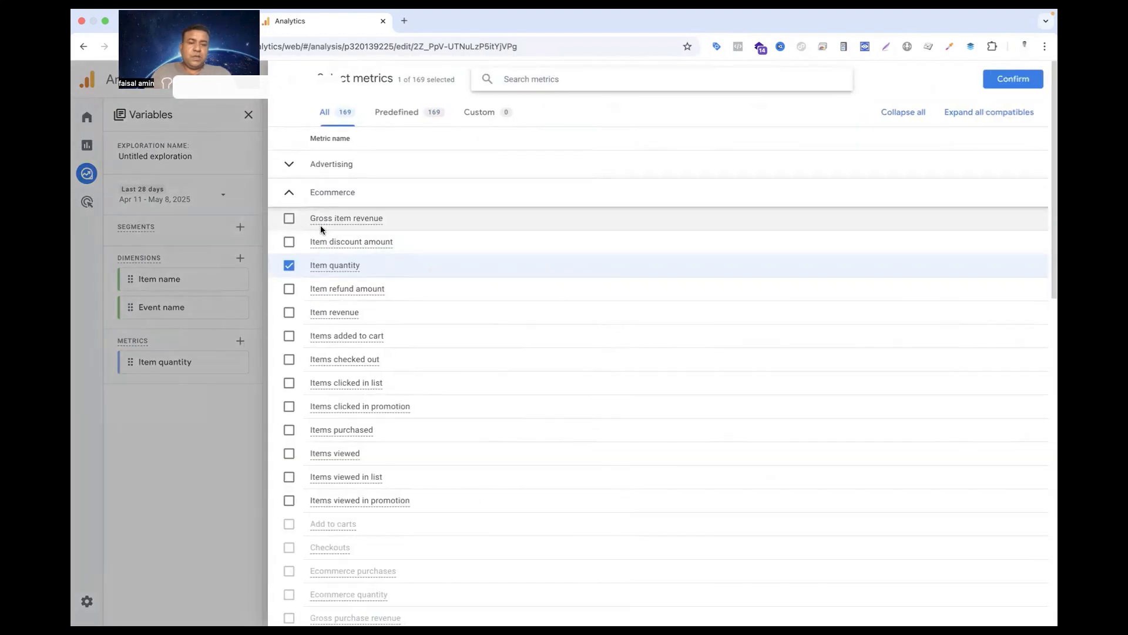
click(290, 221)
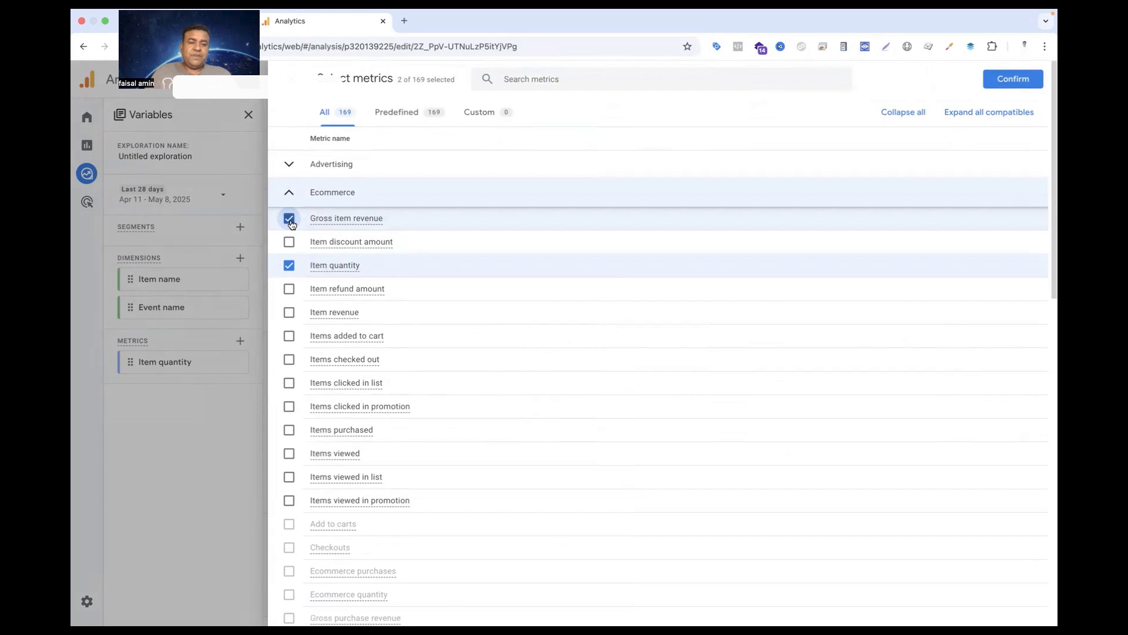
click(1012, 82)
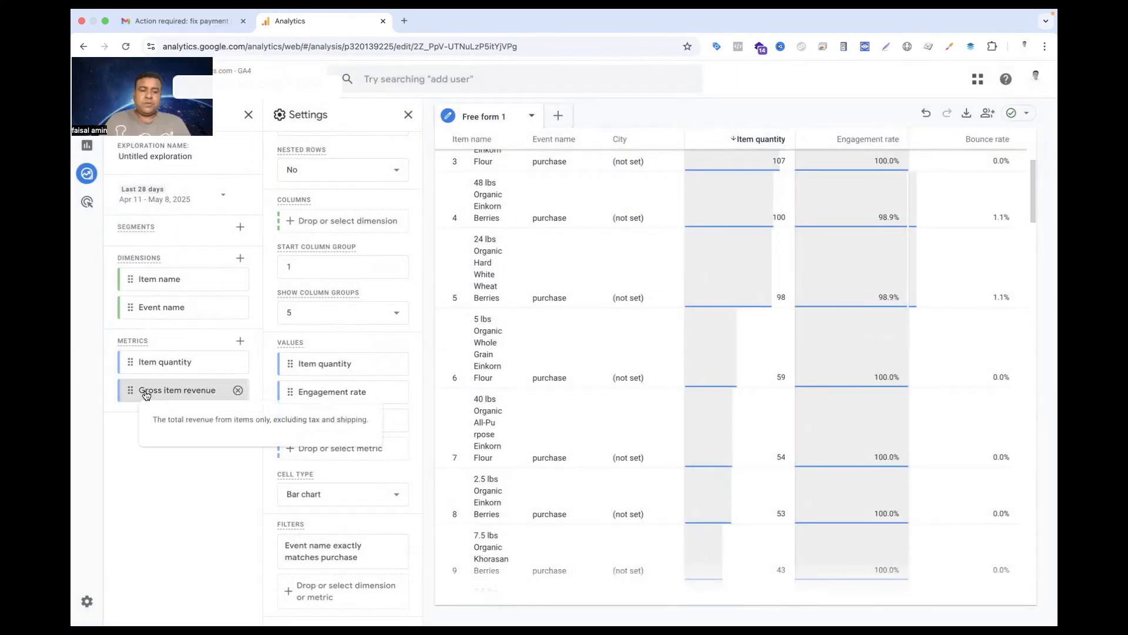
Add Gross item revenue to the table's values and look at the revenue of the purchased products
double_click(146, 392)
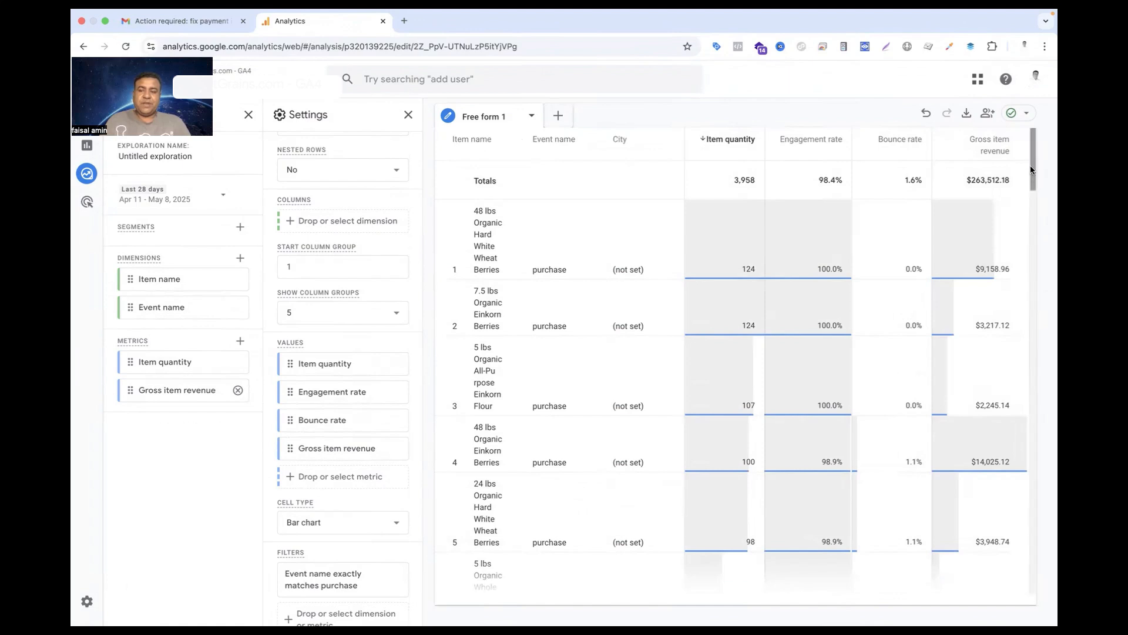
drag(1031, 164, 1031, 235)
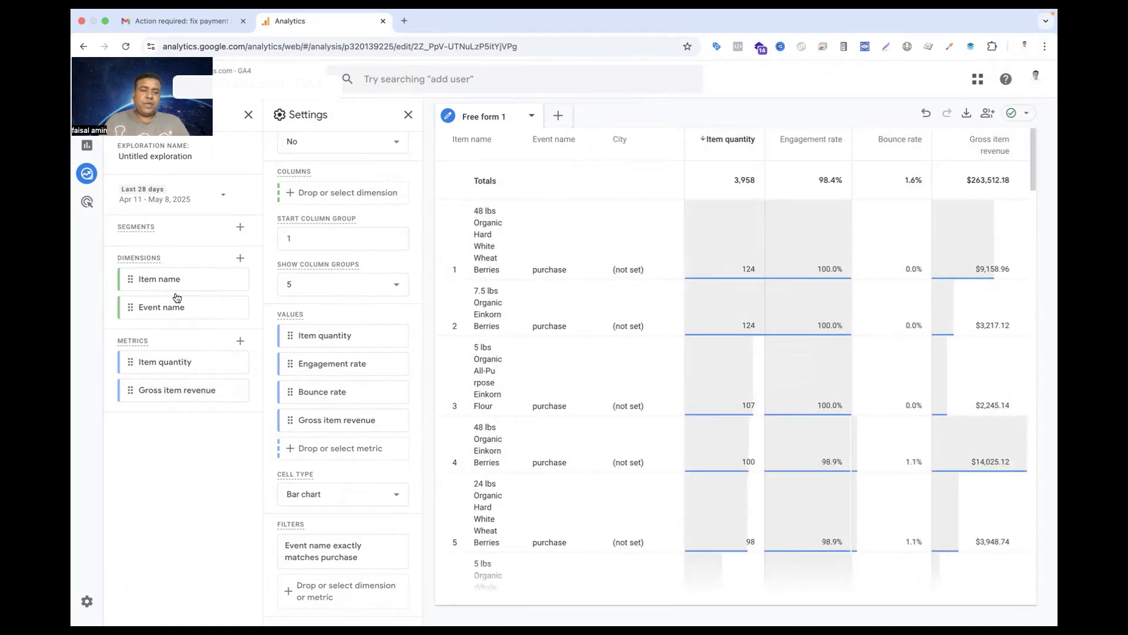
Add the User metric Average daily purchasers to the exploration's metric variables and to the table's values
click(240, 341)
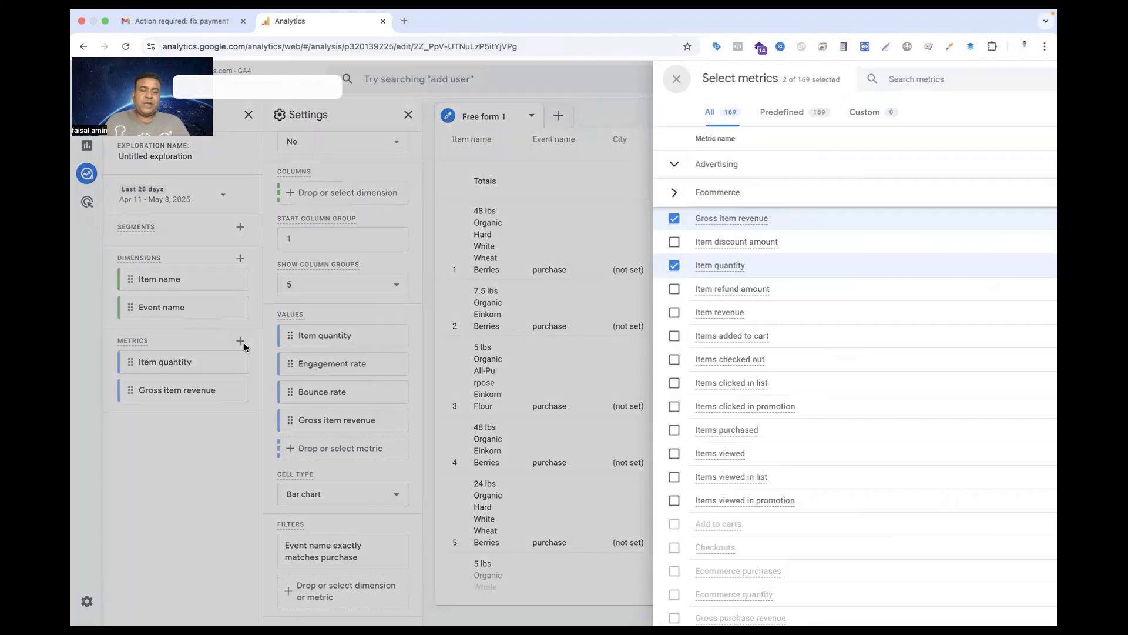
scroll(439, 365, down, 15)
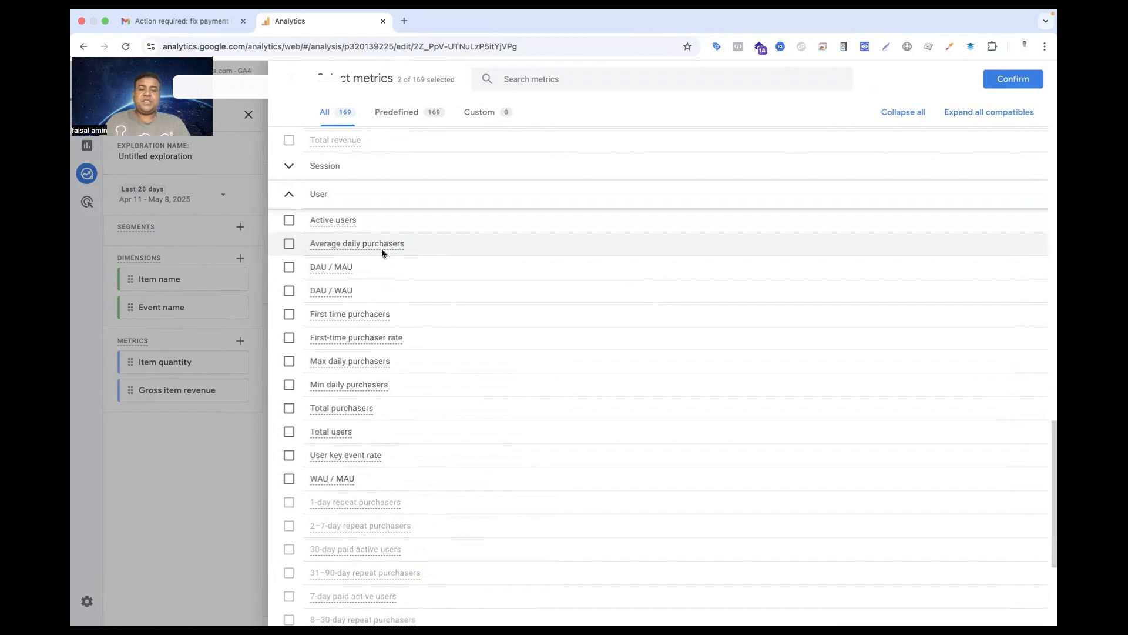
mouse_move(382, 250)
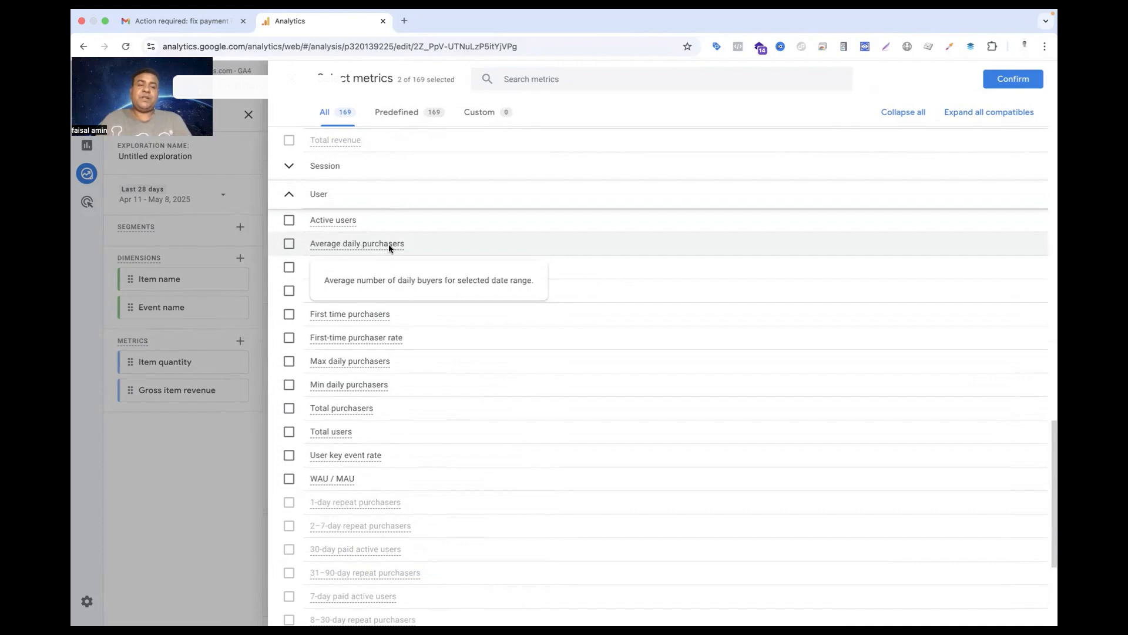
click(289, 244)
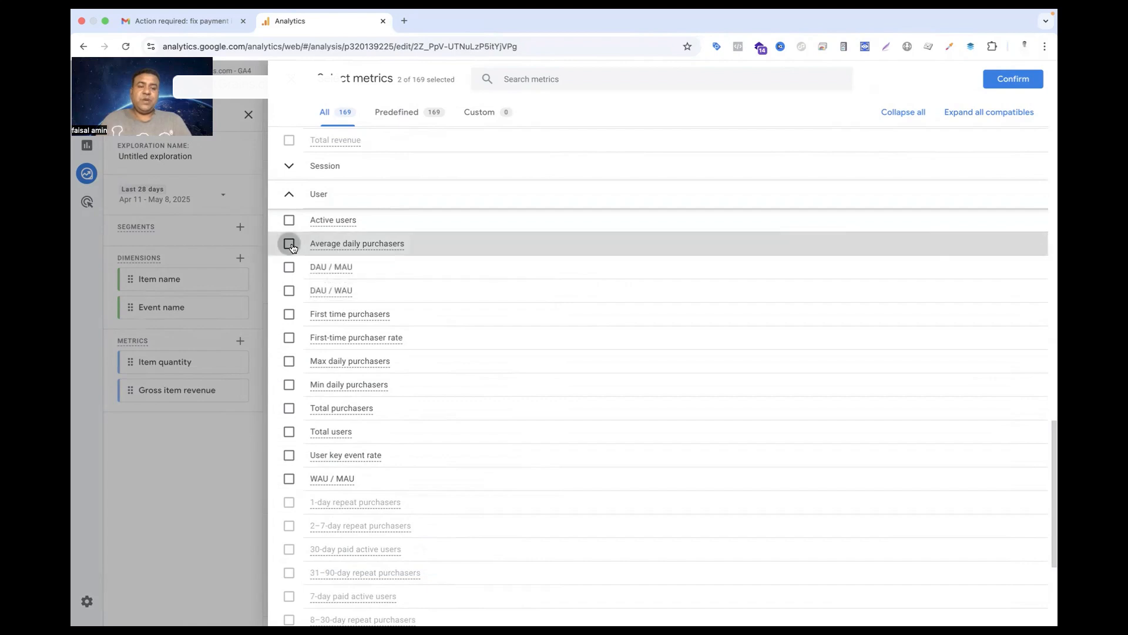
click(1013, 79)
double_click(176, 427)
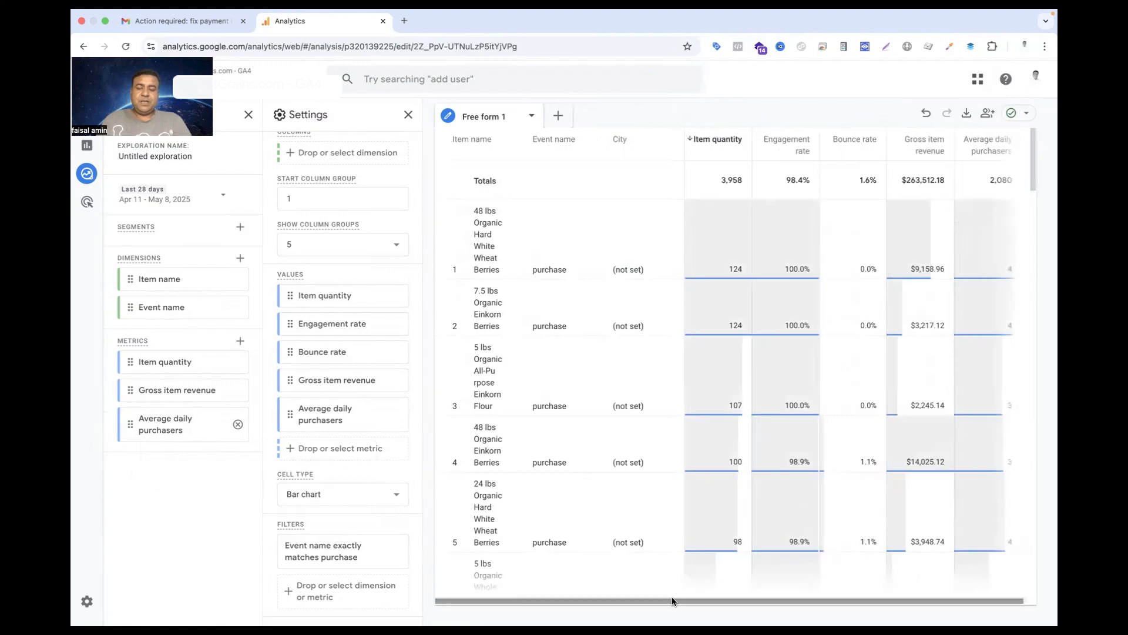
drag(674, 600, 755, 601)
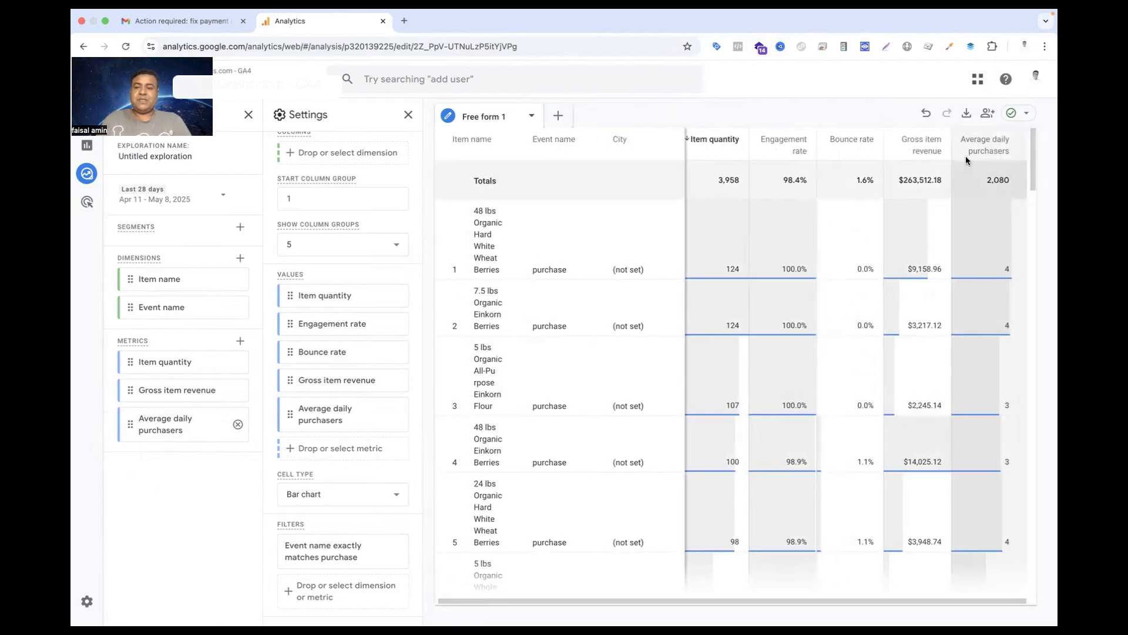
drag(479, 211, 494, 258)
click(506, 210)
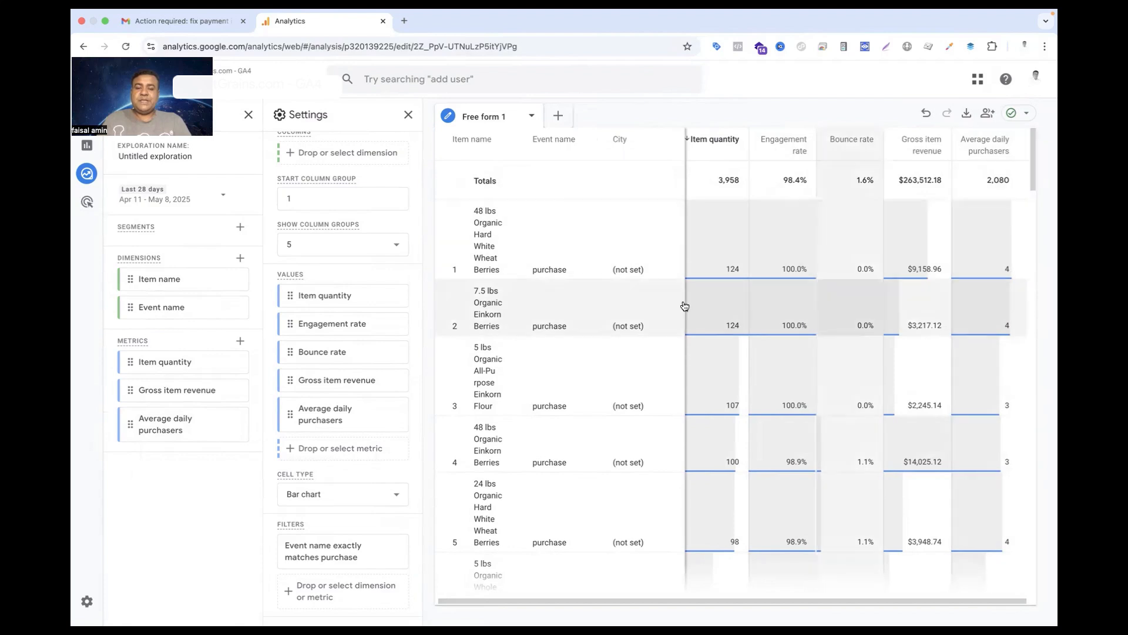
Remove Bounce rate and Engagement rate from the table's values
scroll(974, 395, down, 3)
scroll(974, 394, down, 8)
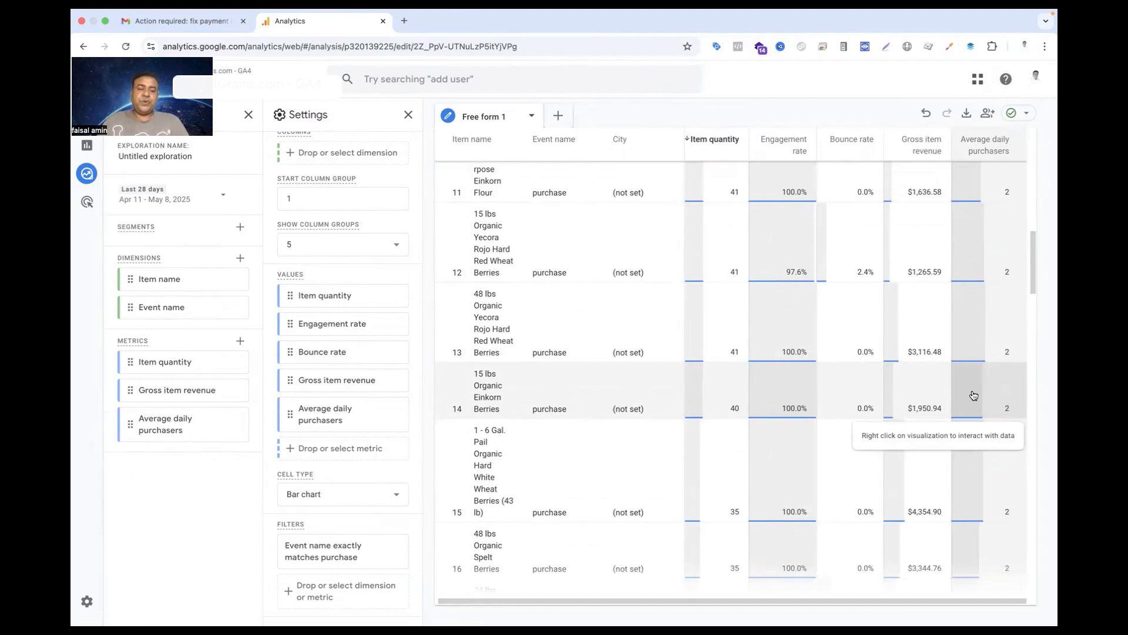
click(399, 353)
scroll(526, 374, down, 10)
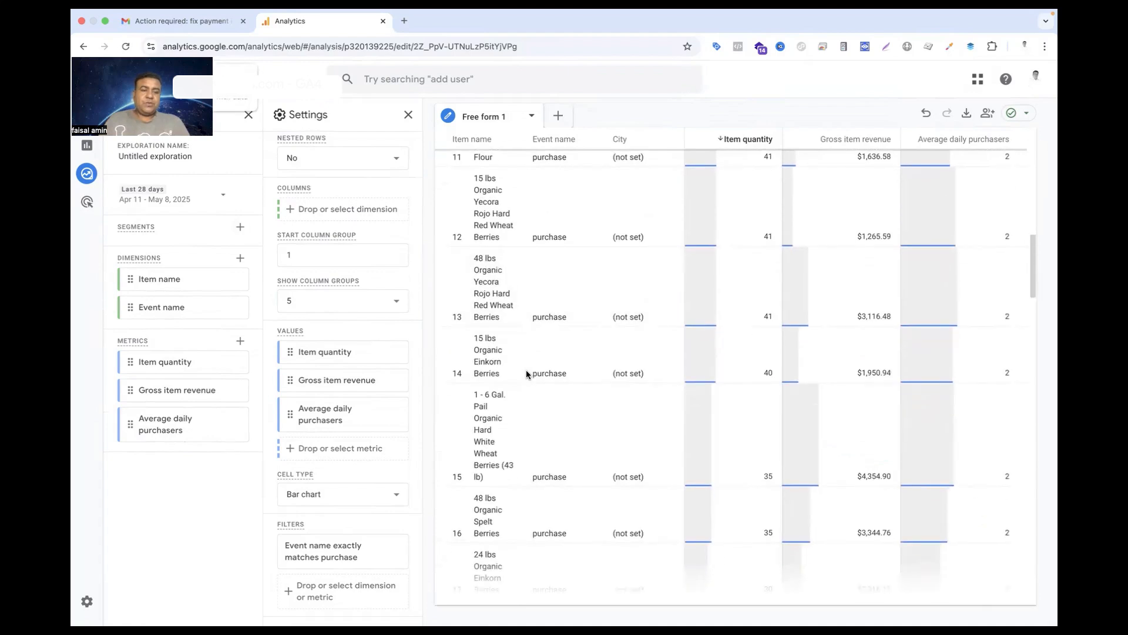
scroll(527, 369, up, 10)
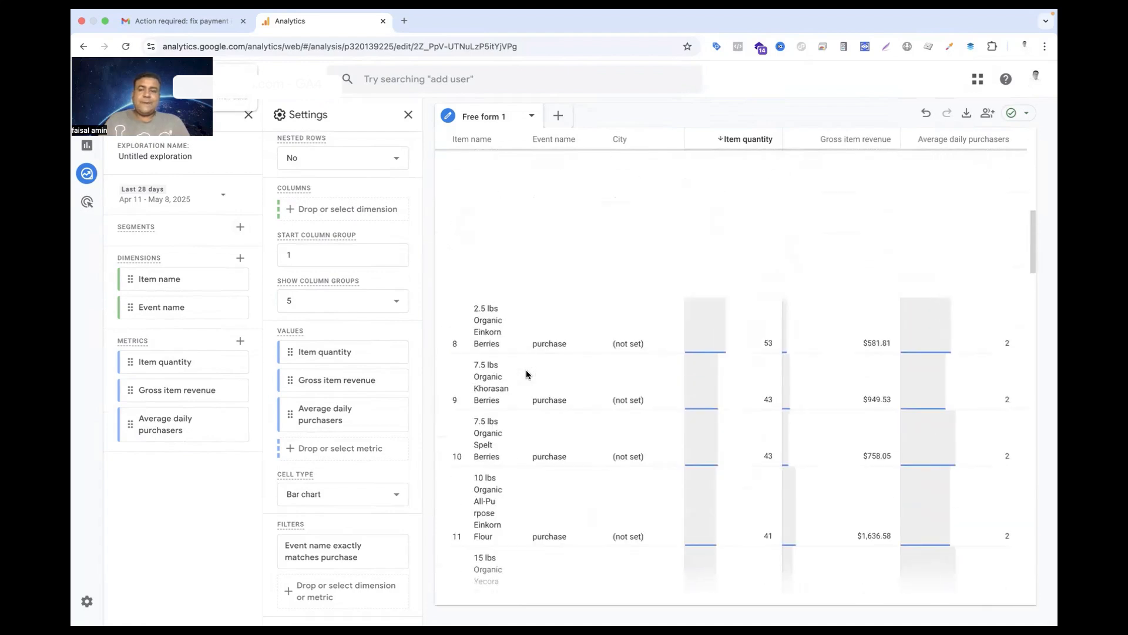
Add the Traffic source dimension Session source / medium to the variables and table rows, and look through the products by source
click(241, 261)
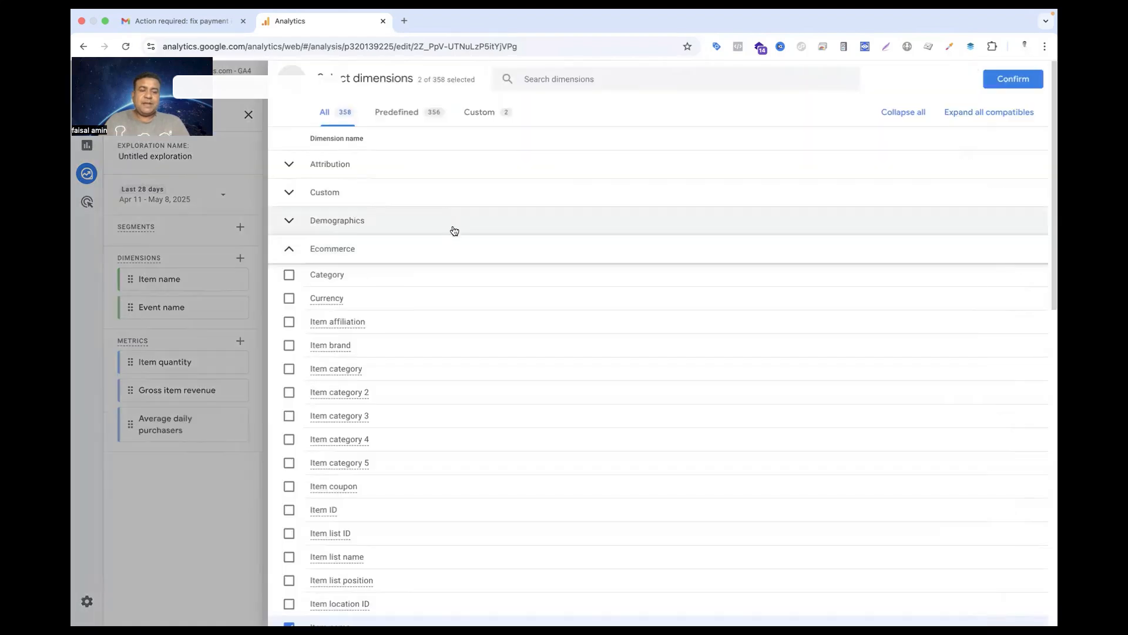
scroll(478, 520, down, 15)
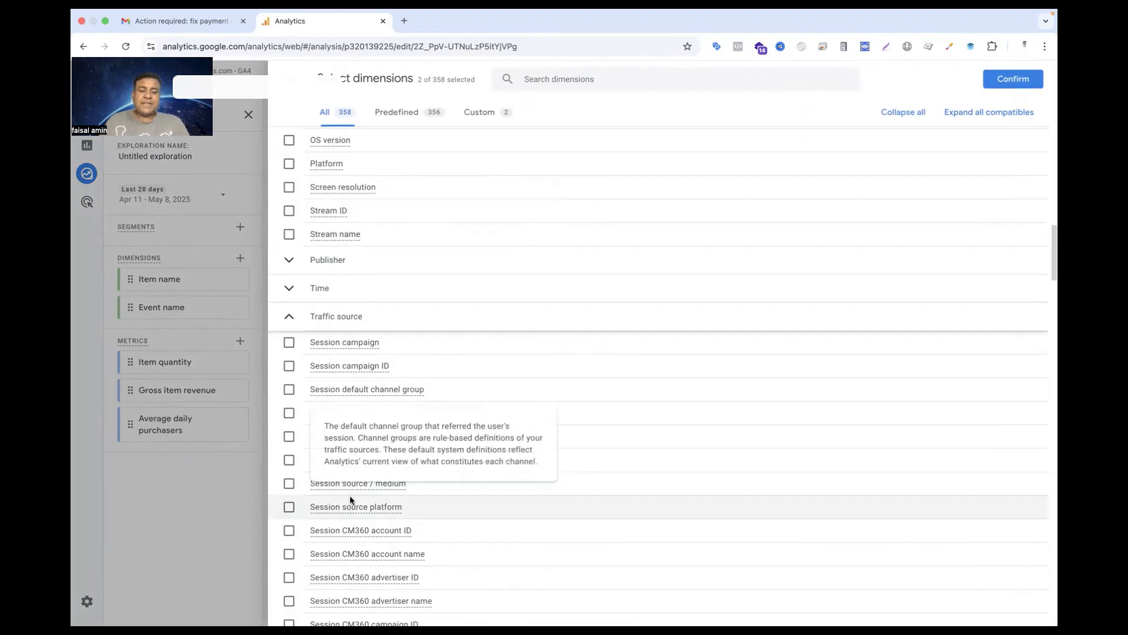
click(290, 483)
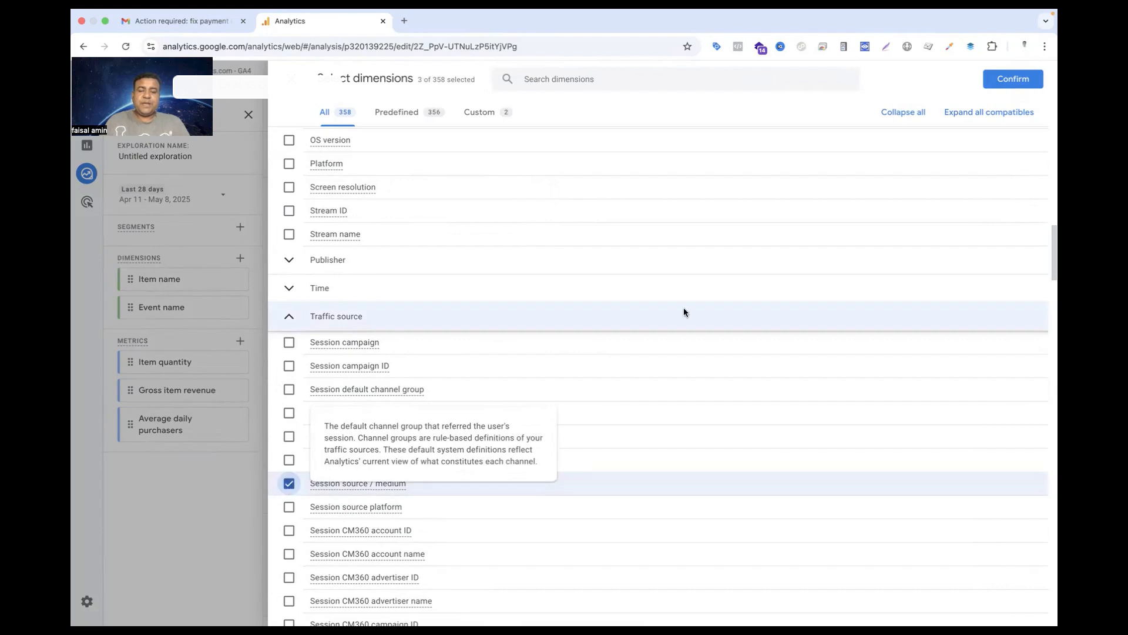
click(1012, 79)
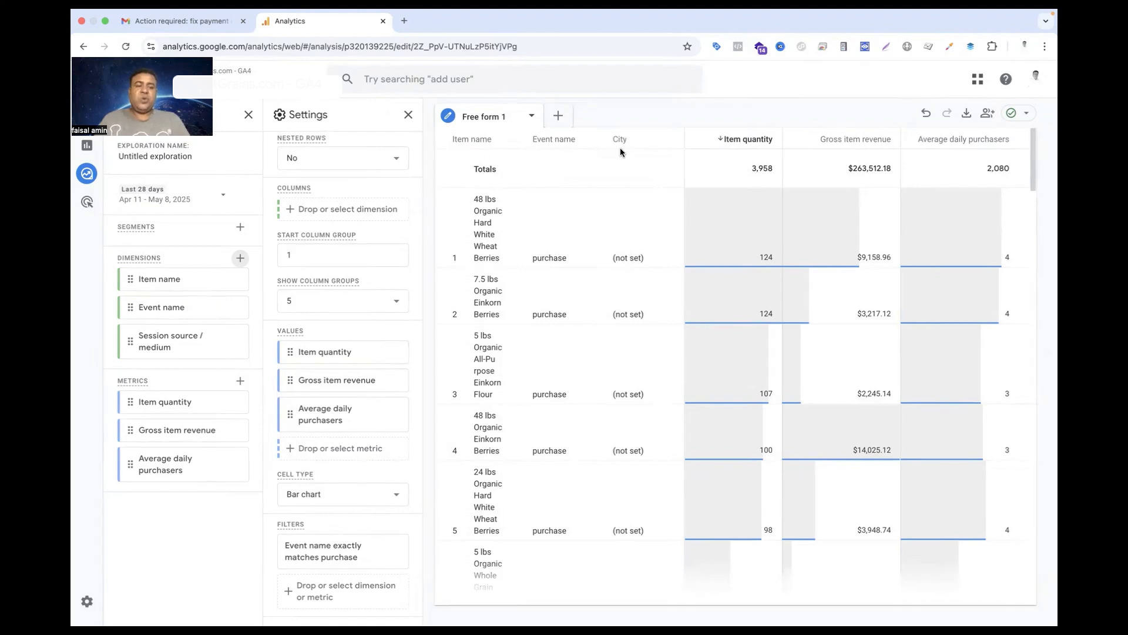
double_click(199, 349)
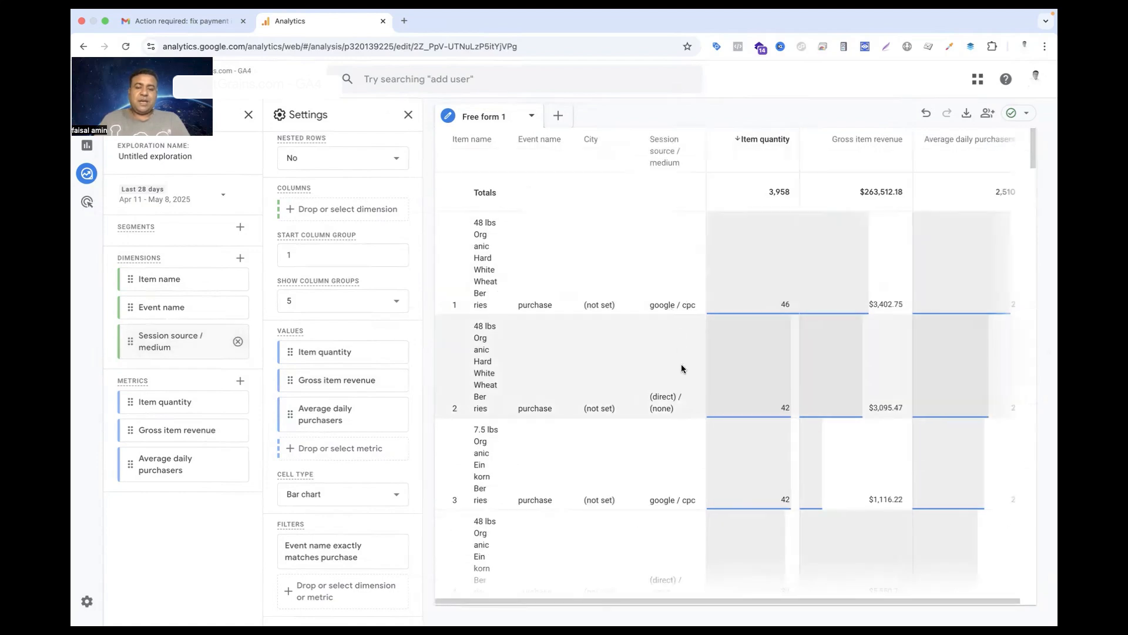
scroll(681, 368, down, 6)
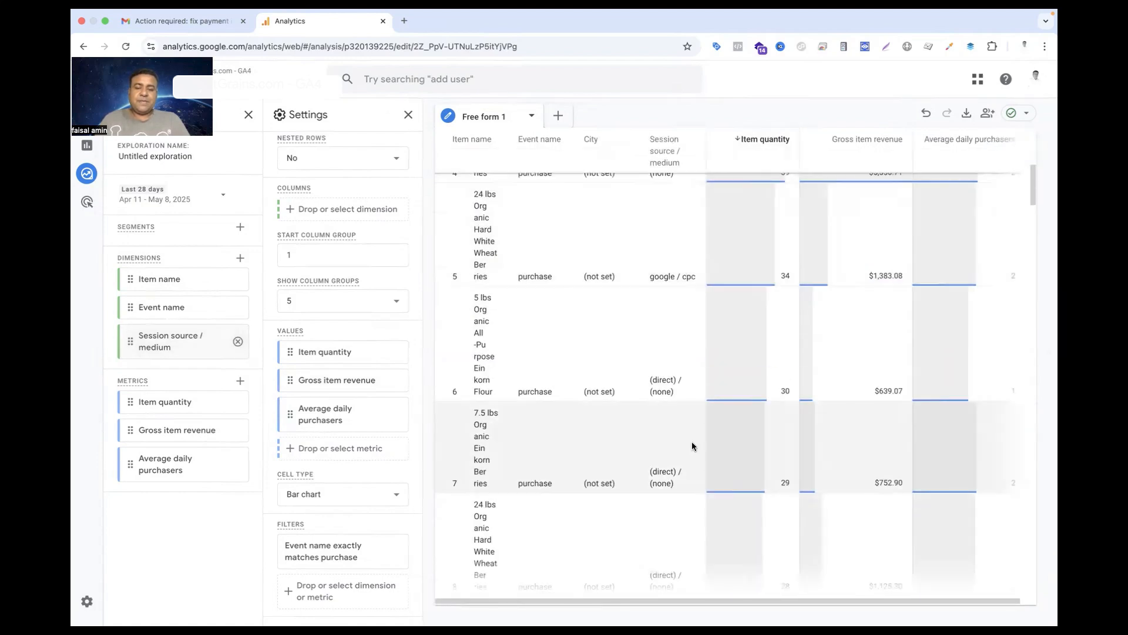
scroll(691, 441, down, 15)
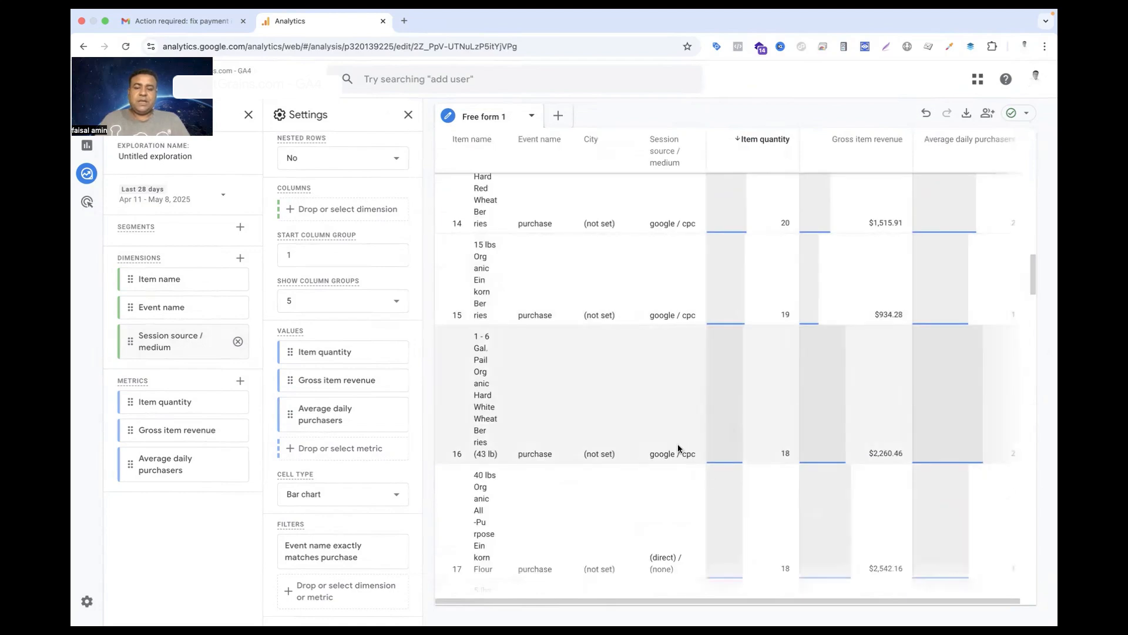
scroll(680, 442, down, 4)
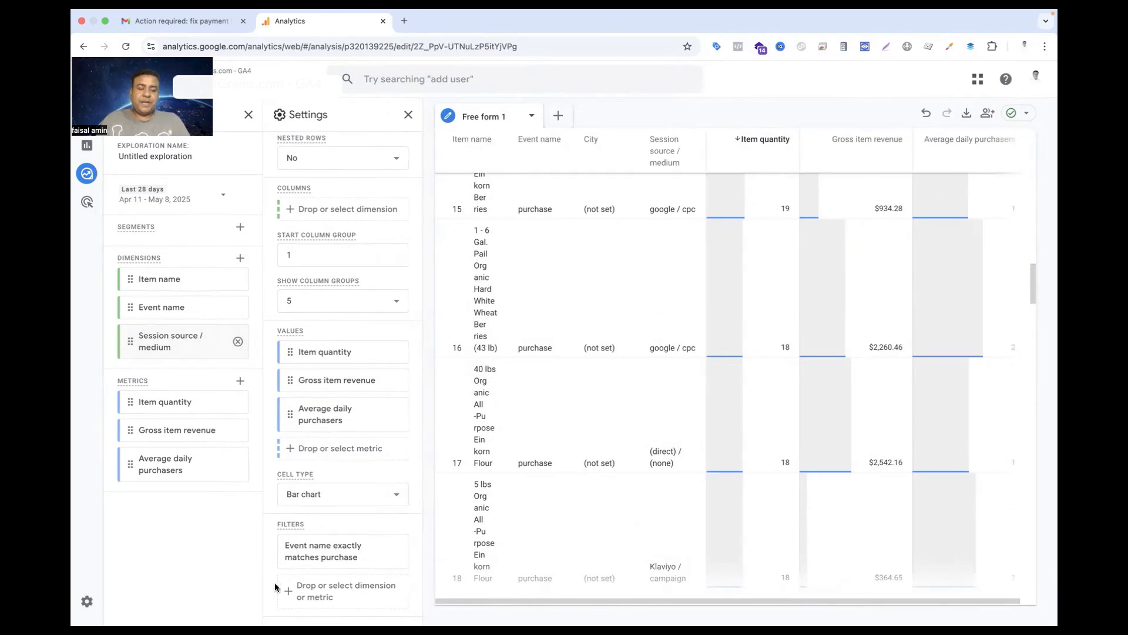
Filter the table to rows whose Session source / medium exactly matches google / cpc and review the matching products
click(340, 598)
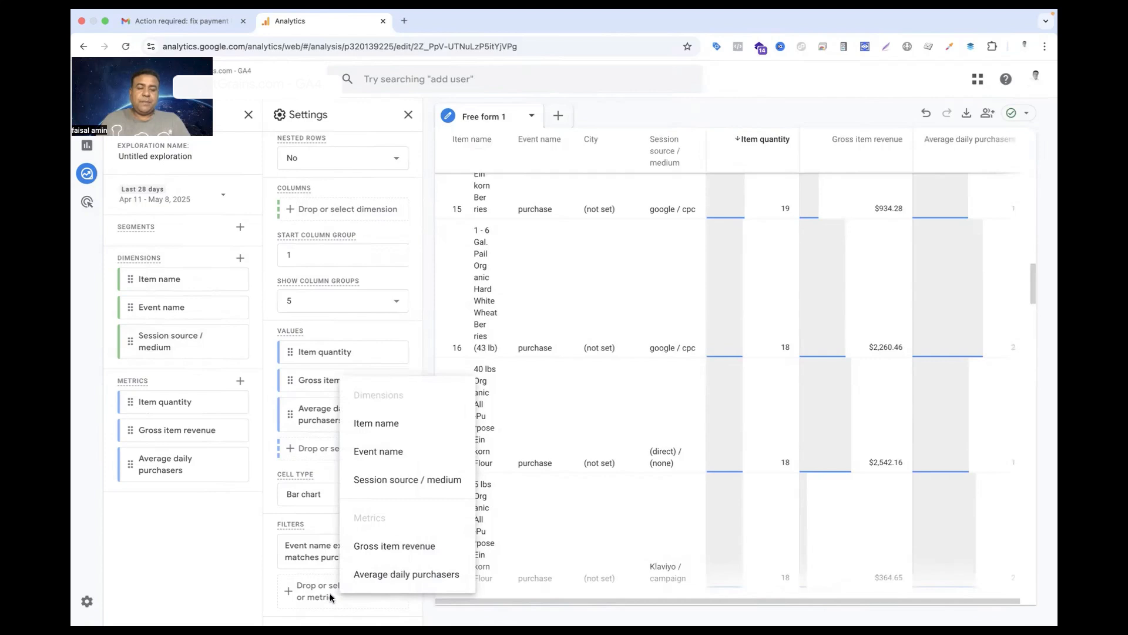
click(356, 489)
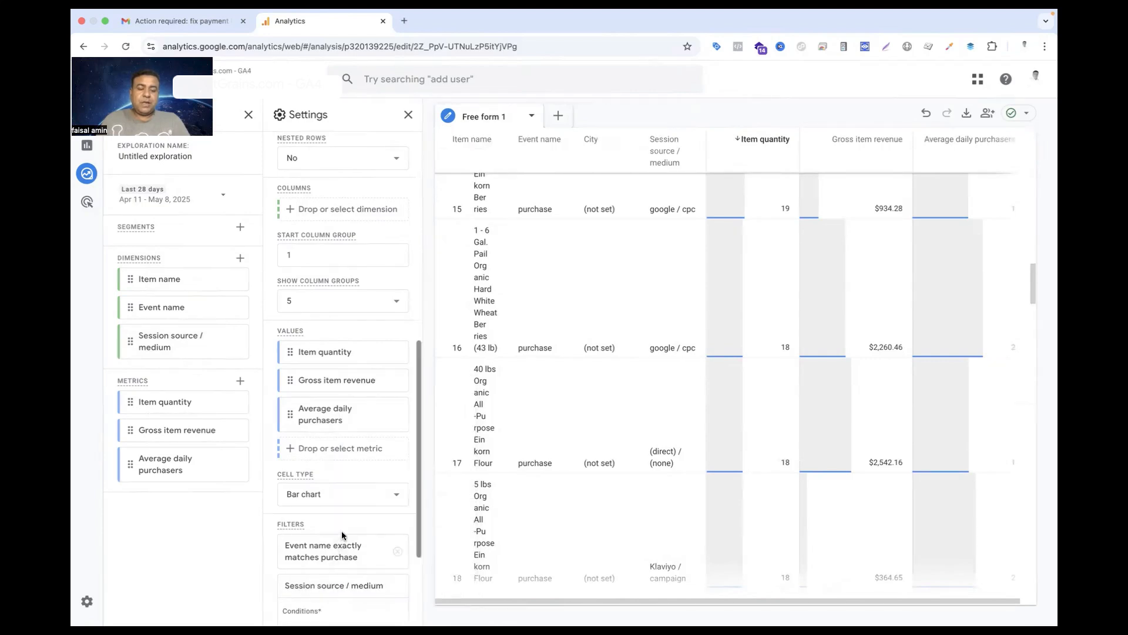
scroll(340, 531, down, 3)
click(341, 487)
click(337, 342)
click(358, 516)
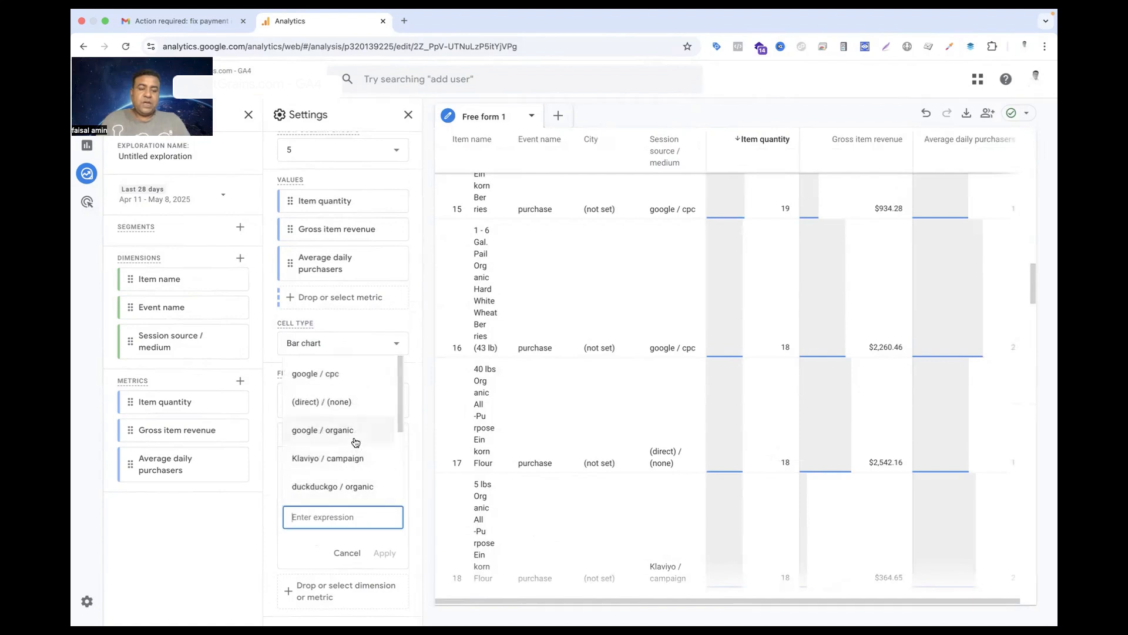
scroll(356, 442, down, 3)
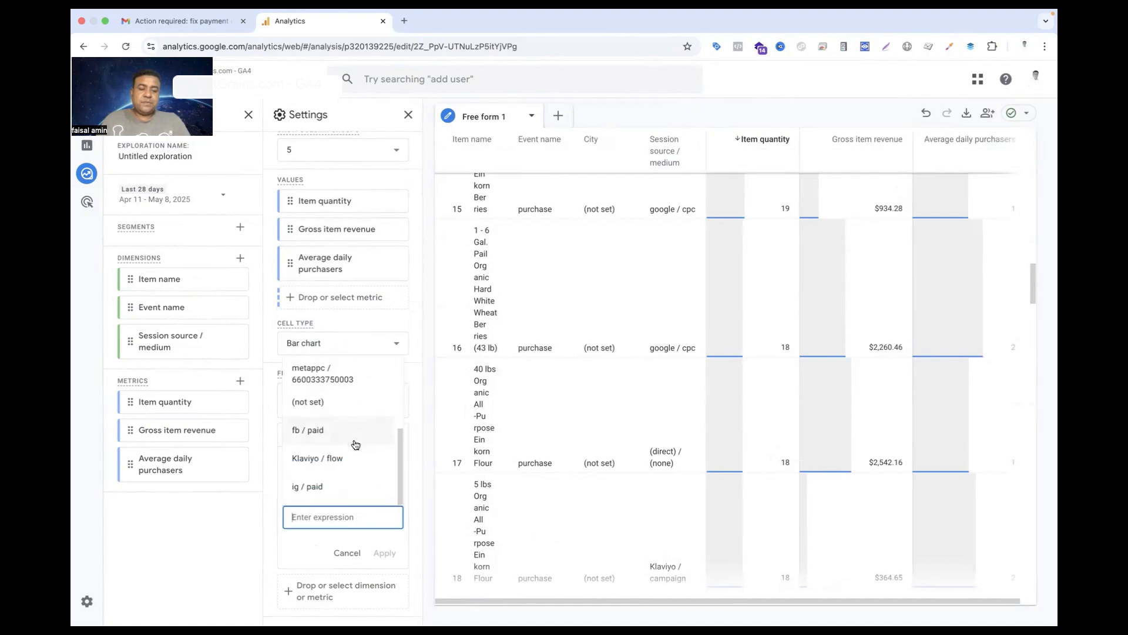
scroll(305, 438, up, 3)
click(308, 371)
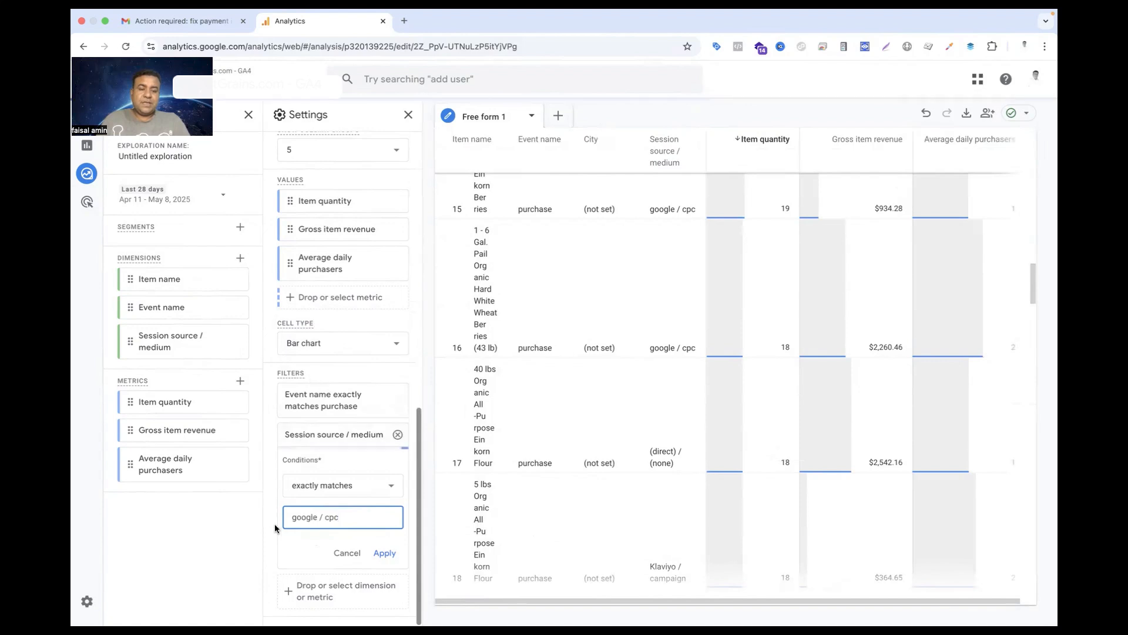
click(385, 553)
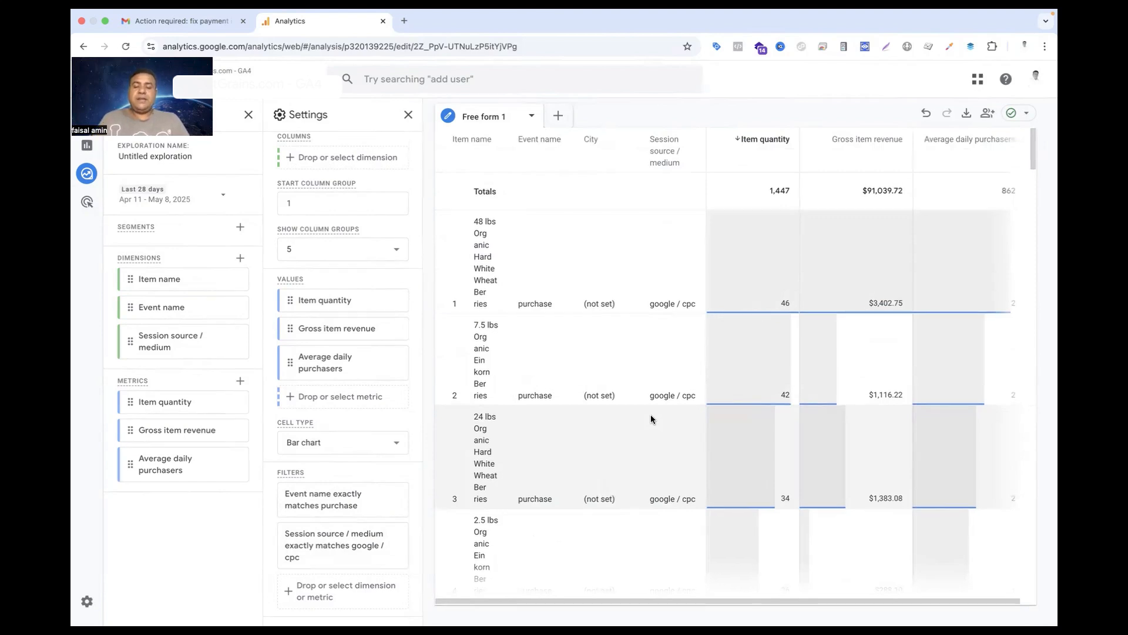
scroll(651, 415, down, 6)
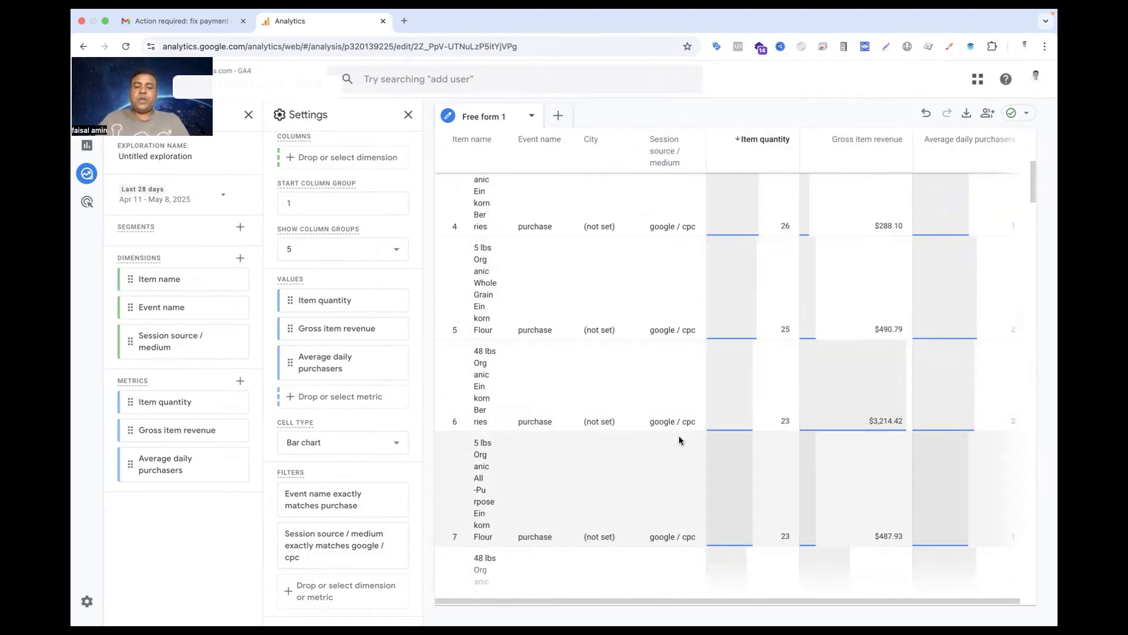
scroll(679, 436, up, 3)
scroll(679, 435, up, 4)
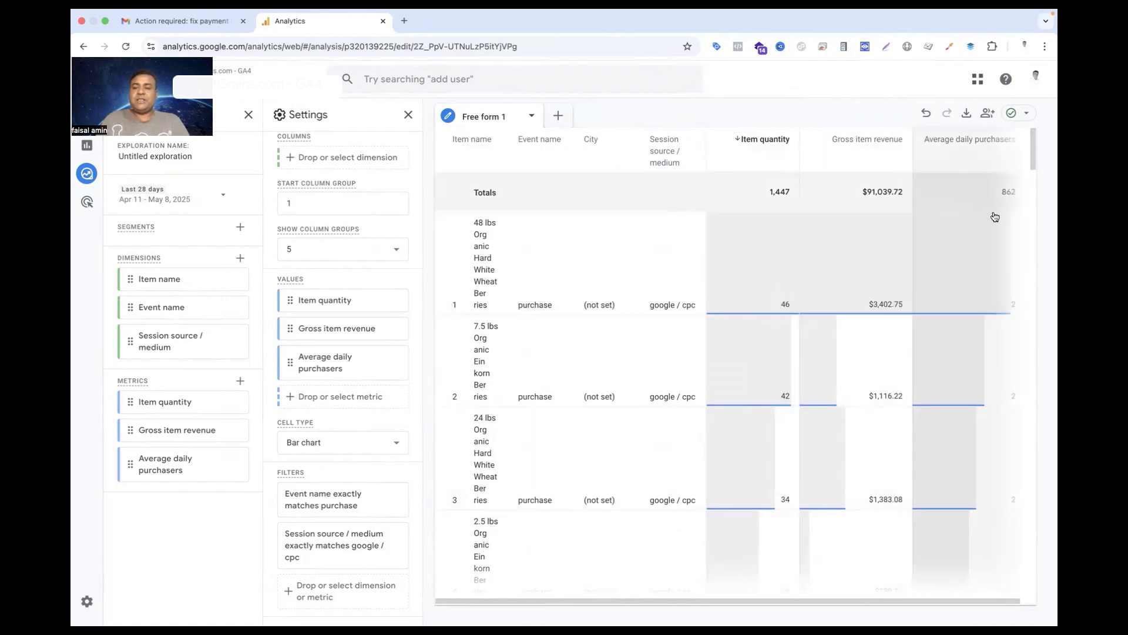
drag(838, 600, 917, 599)
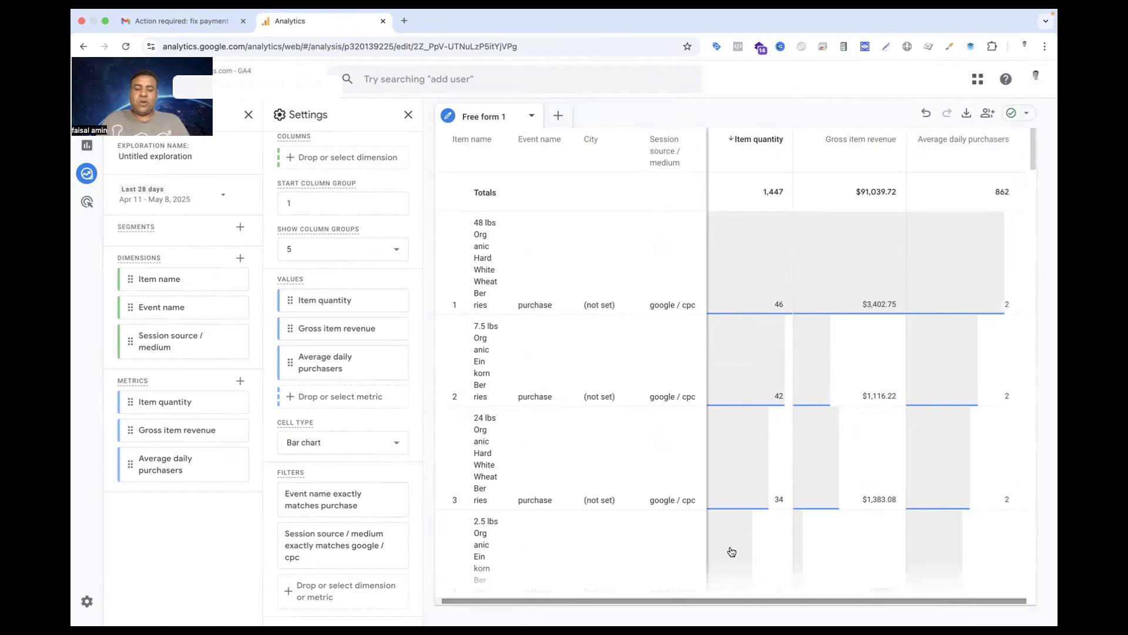
Change the Session source / medium filter to exactly match fb / paid and look through the matching products
click(332, 549)
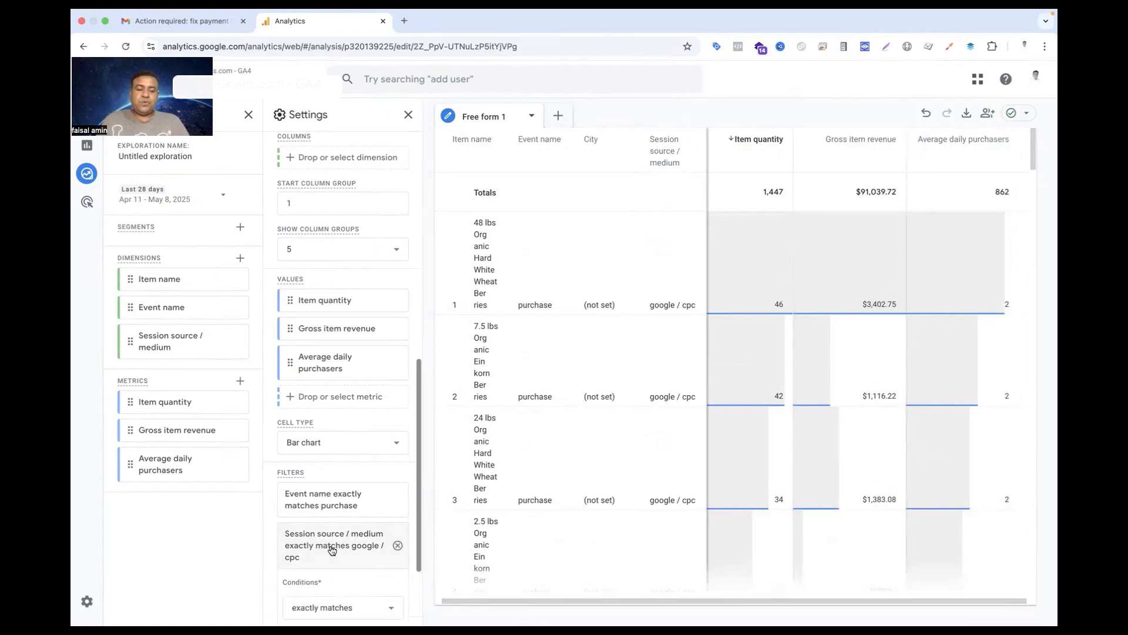
click(350, 520)
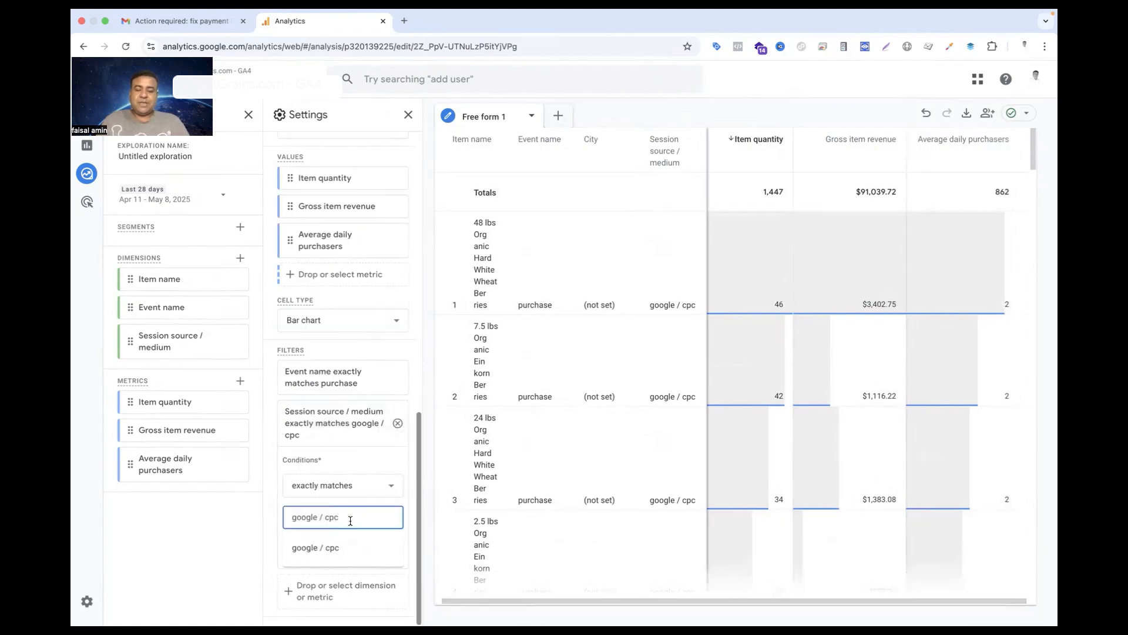
key(BackSpace)
key(BackSpace)
key(BackSpace)
key(BackSpace)
key(BackSpace)
key(BackSpace)
key(BackSpace)
key(BackSpace)
key(BackSpace)
key(BackSpace)
key(BackSpace)
key(BackSpace)
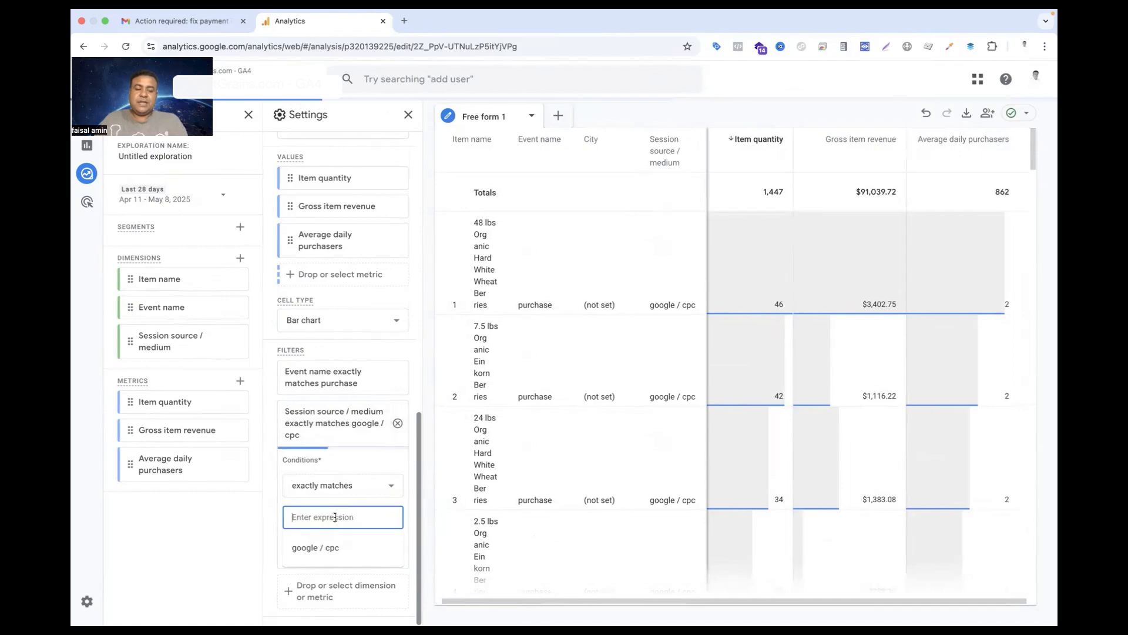
scroll(344, 454, down, 3)
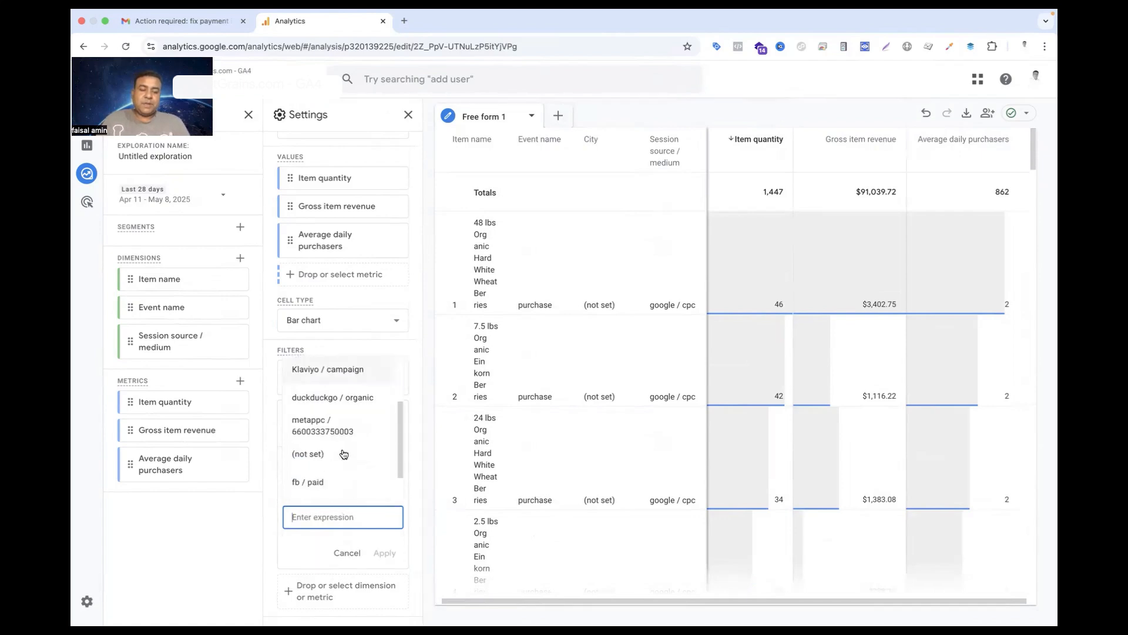
scroll(340, 456, down, 1)
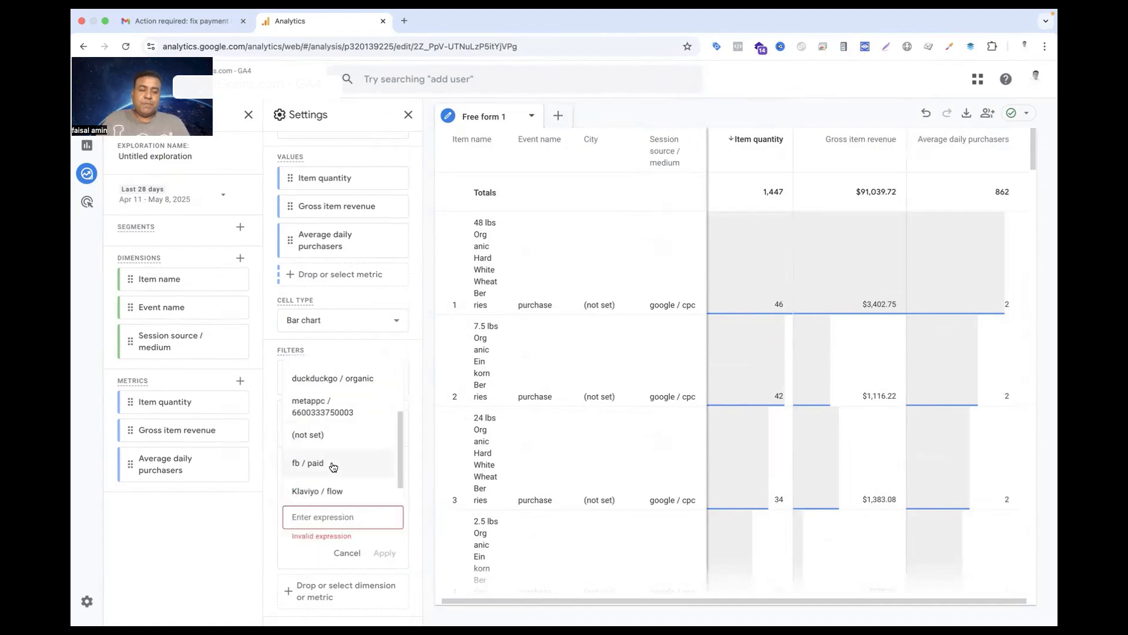
click(333, 466)
click(383, 552)
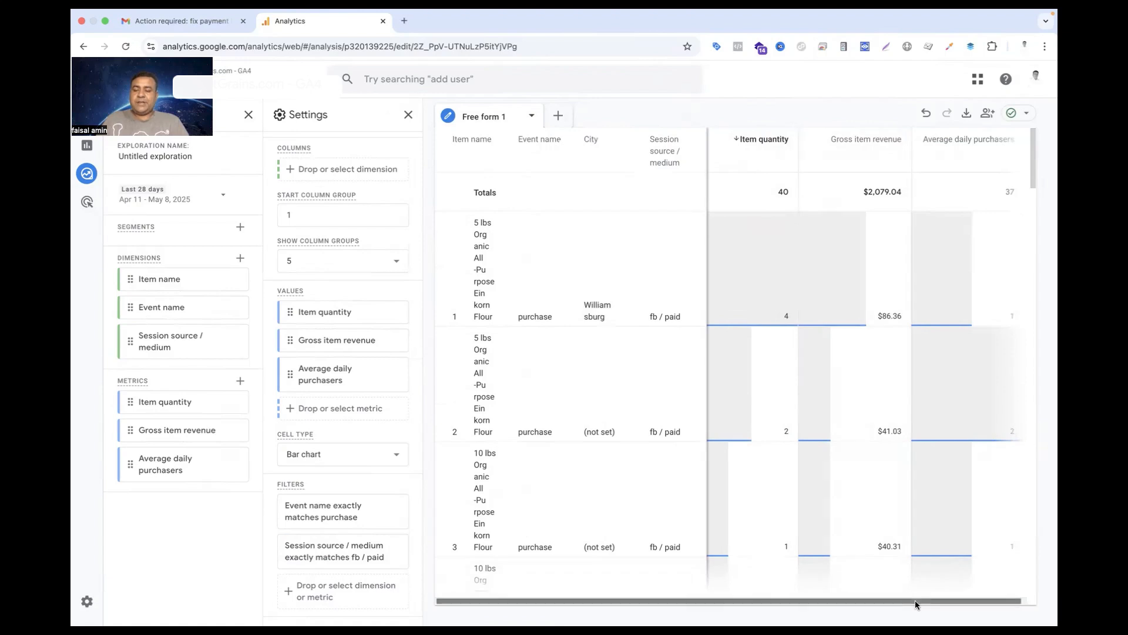
scroll(806, 493, down, 10)
scroll(807, 493, down, 5)
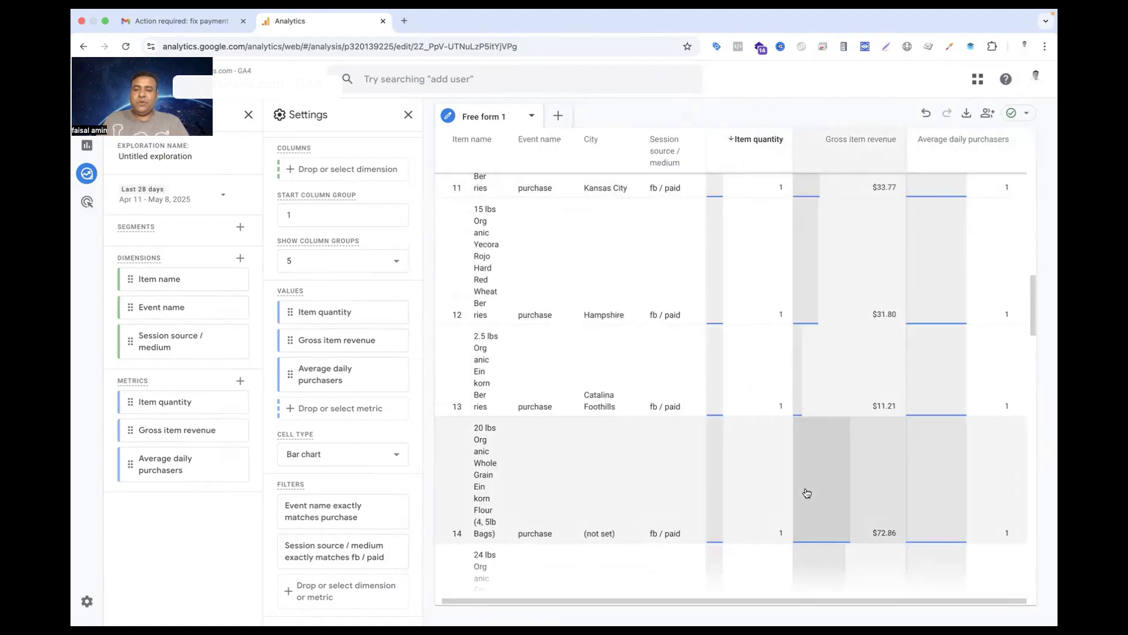
scroll(807, 492, down, 8)
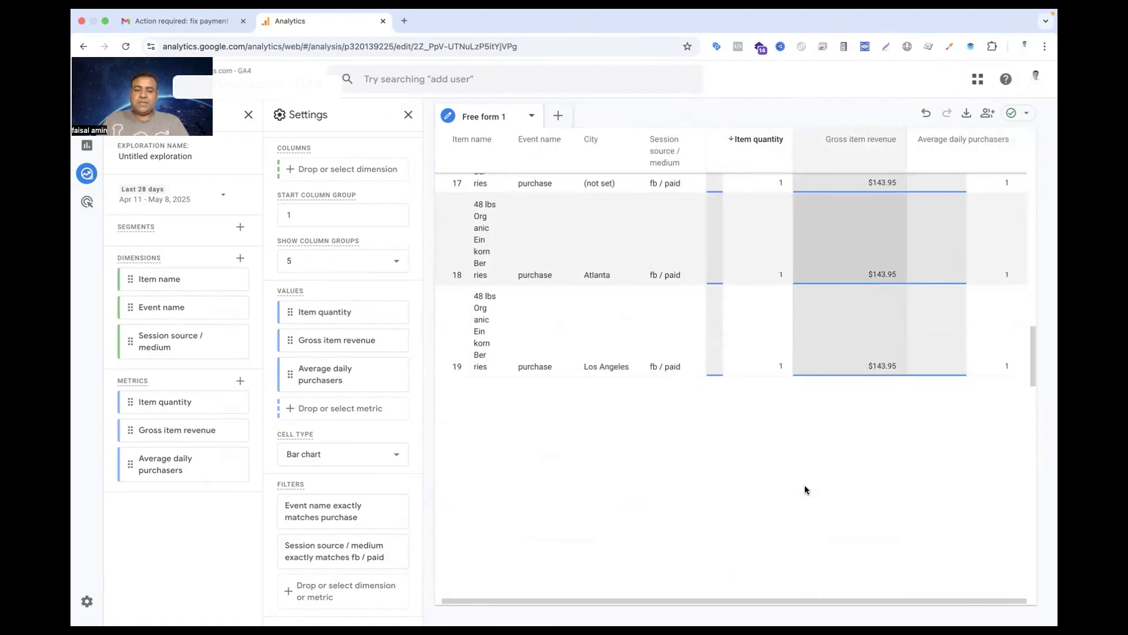
Rename the untitled exploration as Product Details
scroll(807, 491, up, 20)
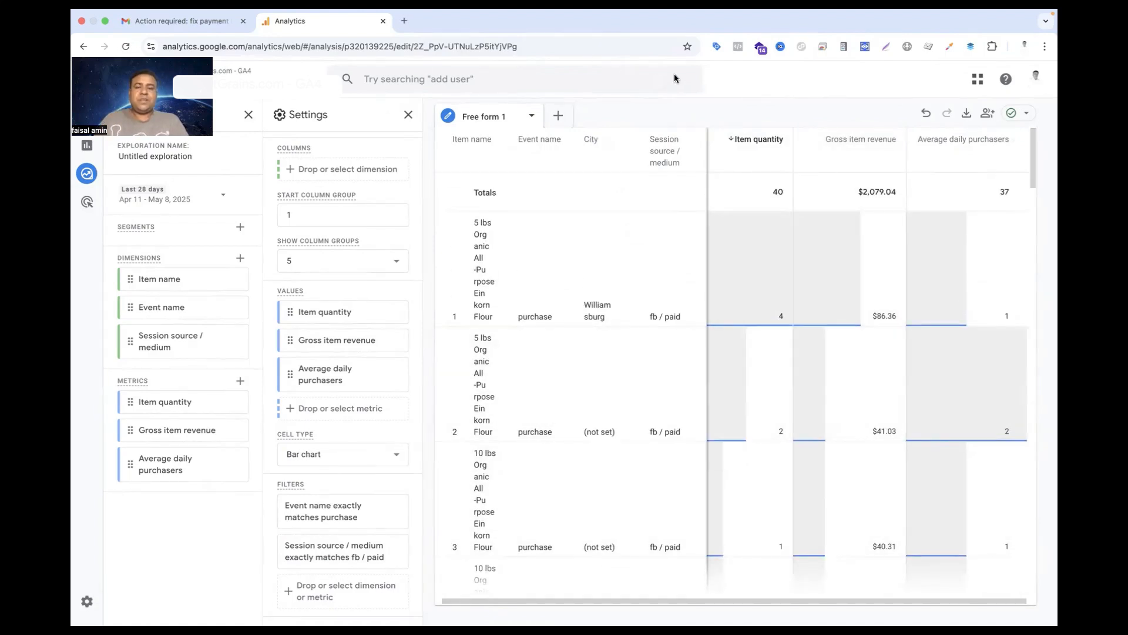
click(156, 155)
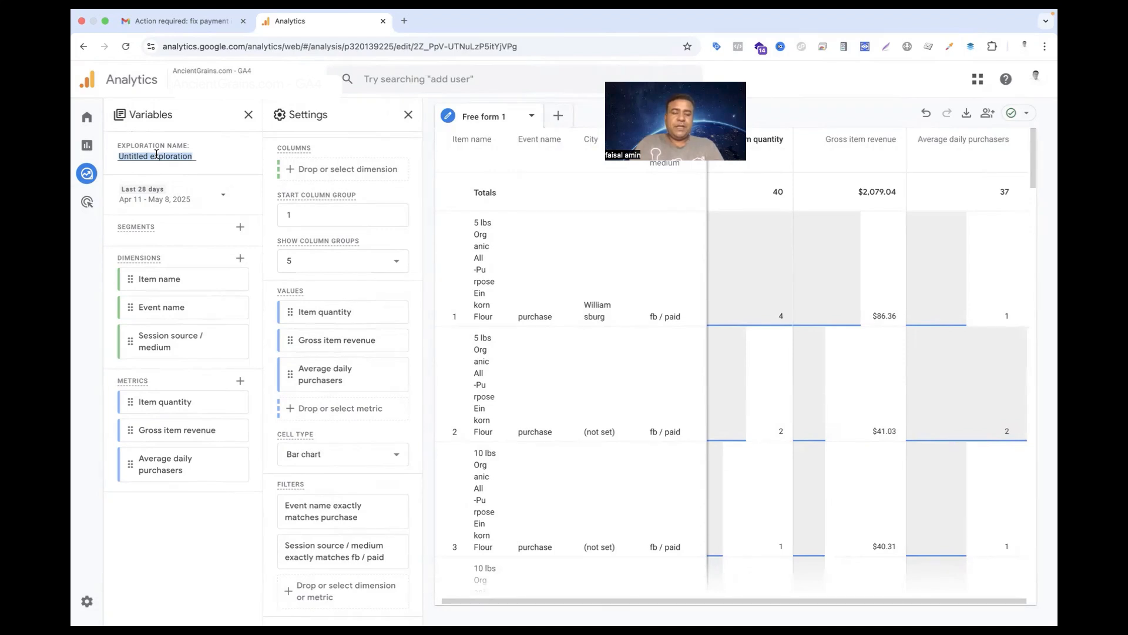
text(Product Details)
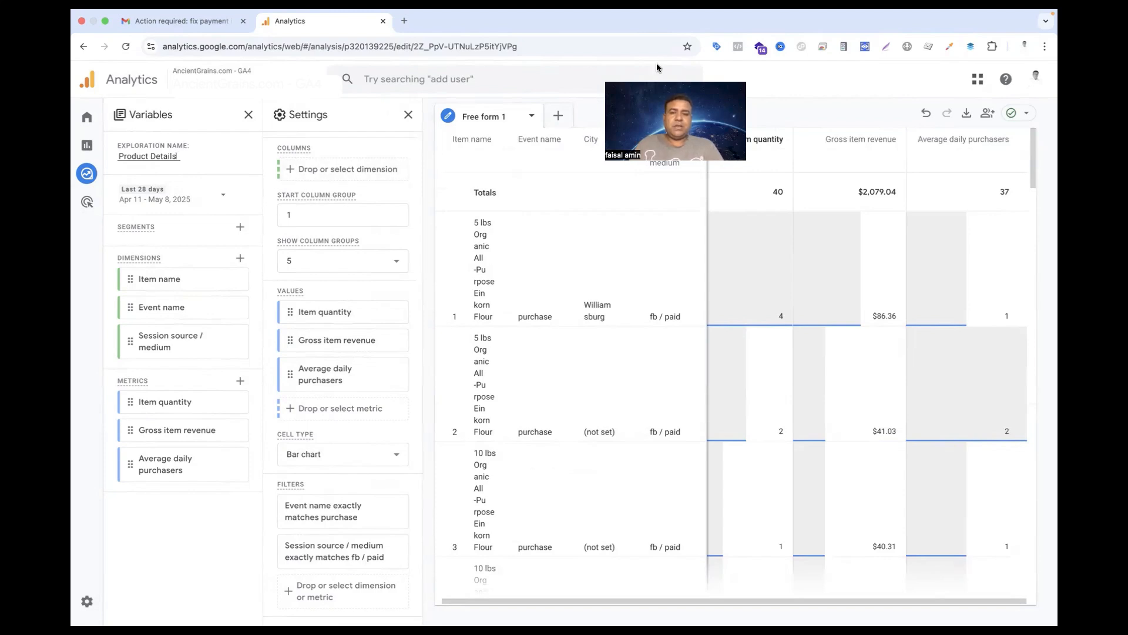
Return to the Analytics home page, reopen the saved Product Details exploration from the Explorations list, and review its values and filters
click(87, 117)
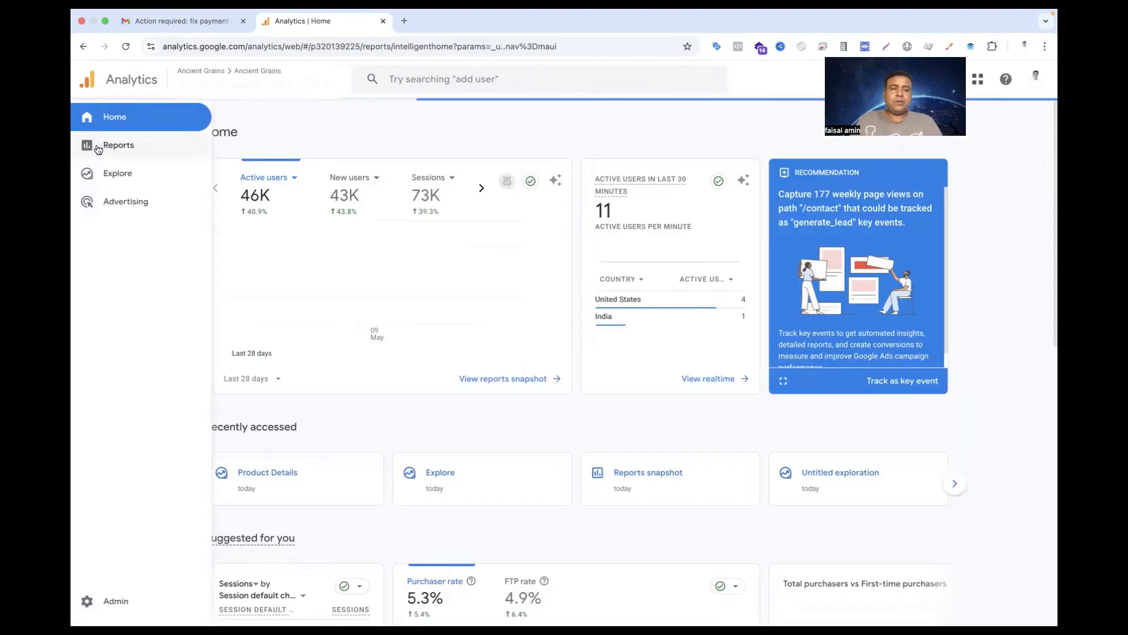
click(106, 176)
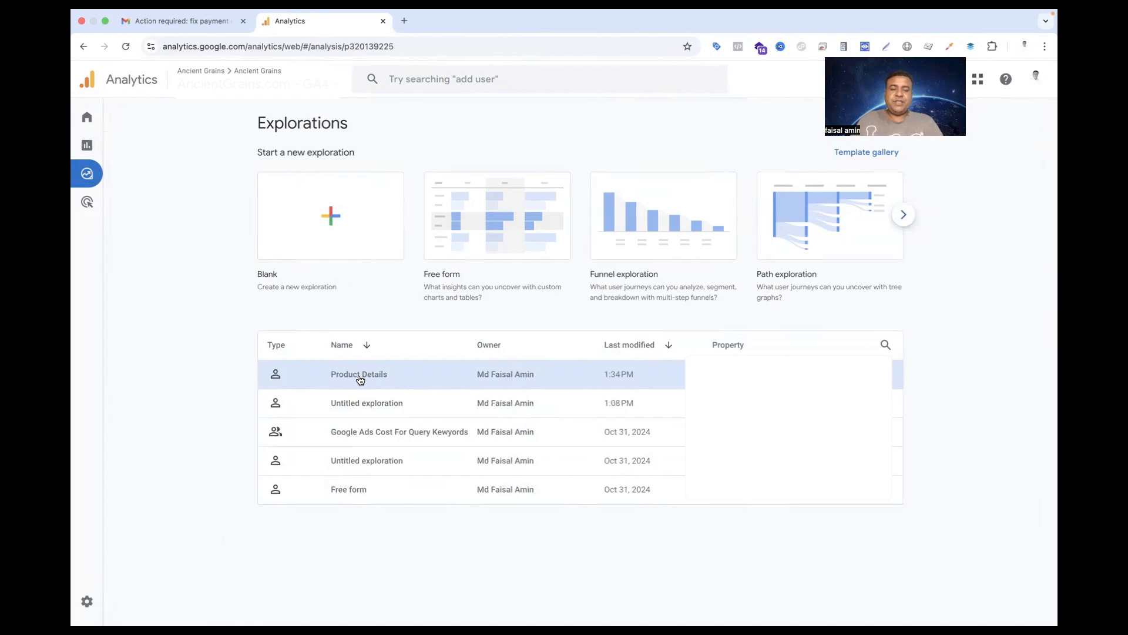
click(360, 376)
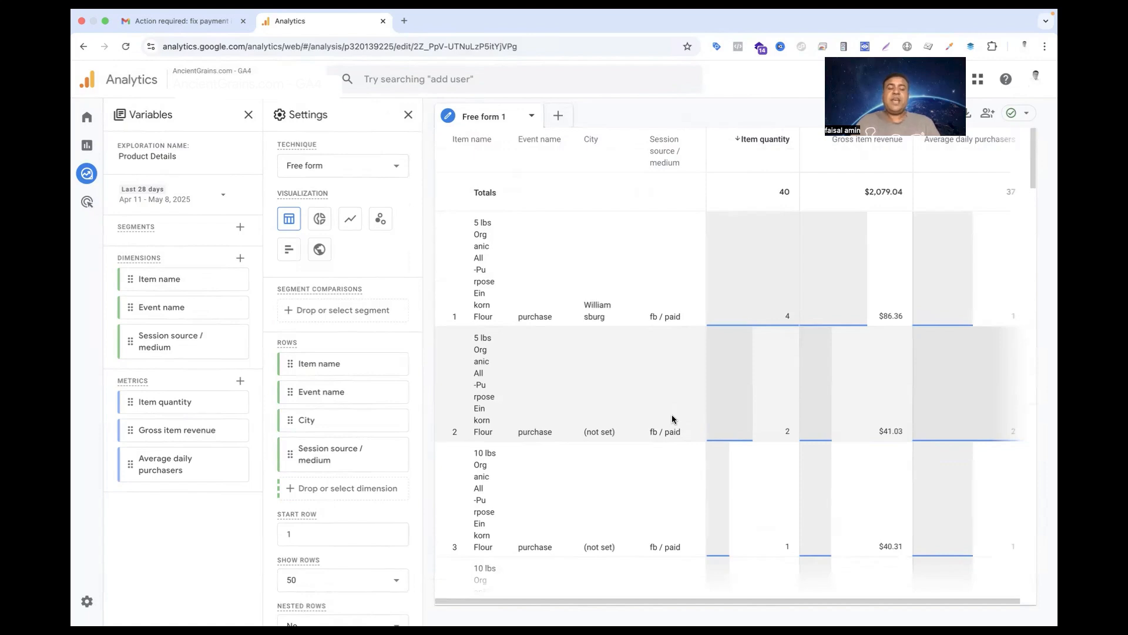
scroll(353, 464, down, 10)
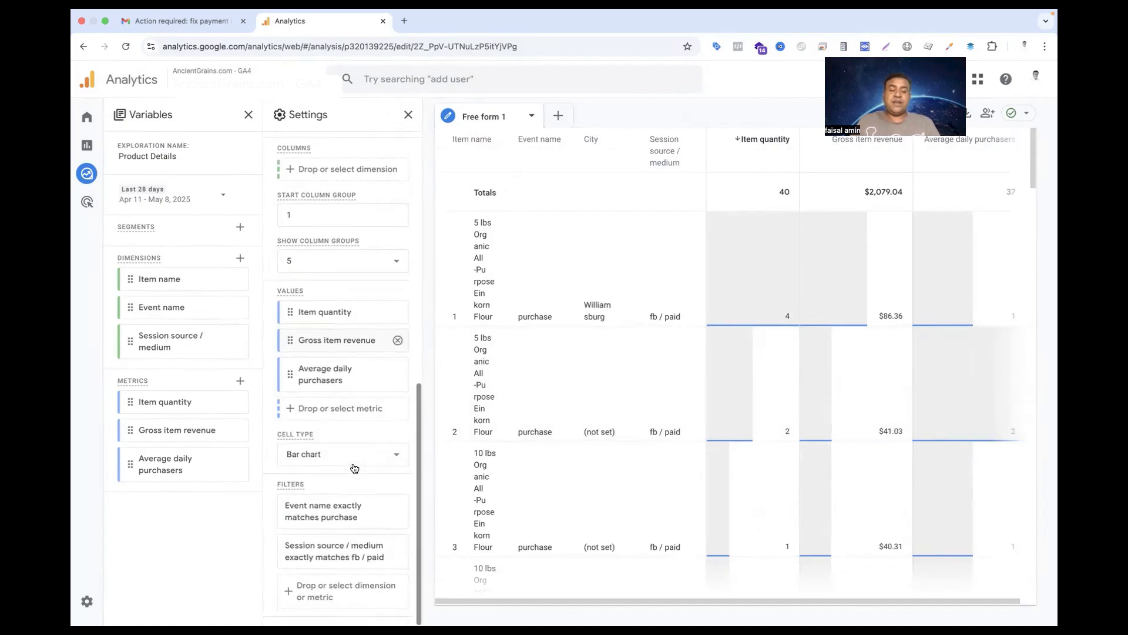